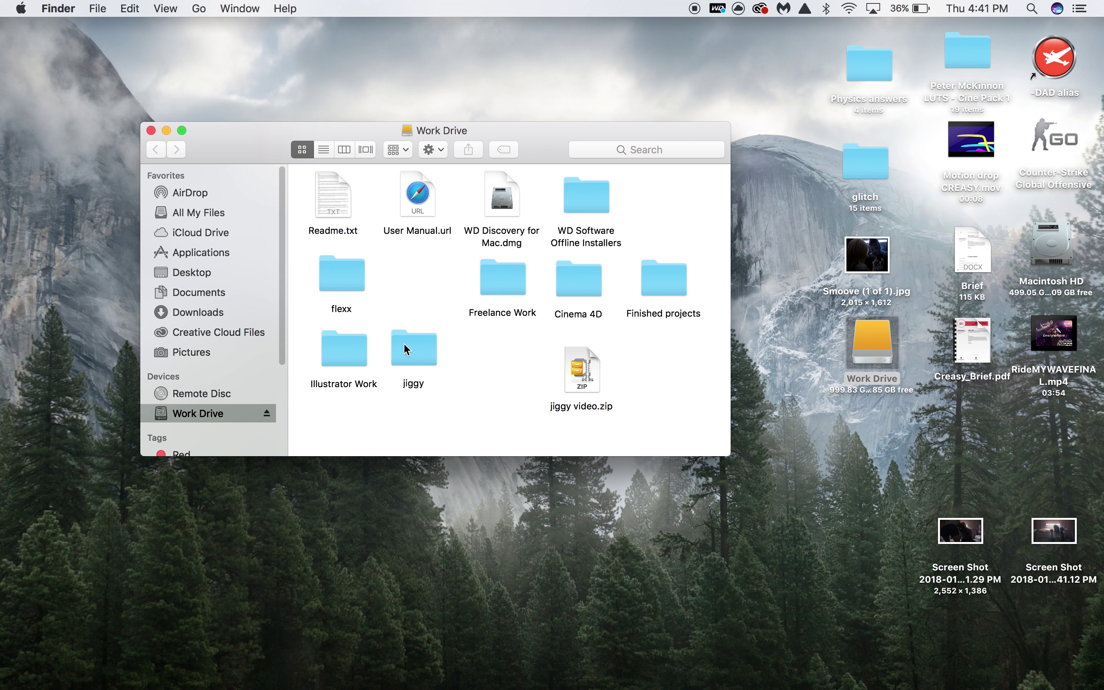
- Open Charsmatic.psd from the Previews folder within the music video previews of Freelance Work on the Work Drive
double_click(502, 281)
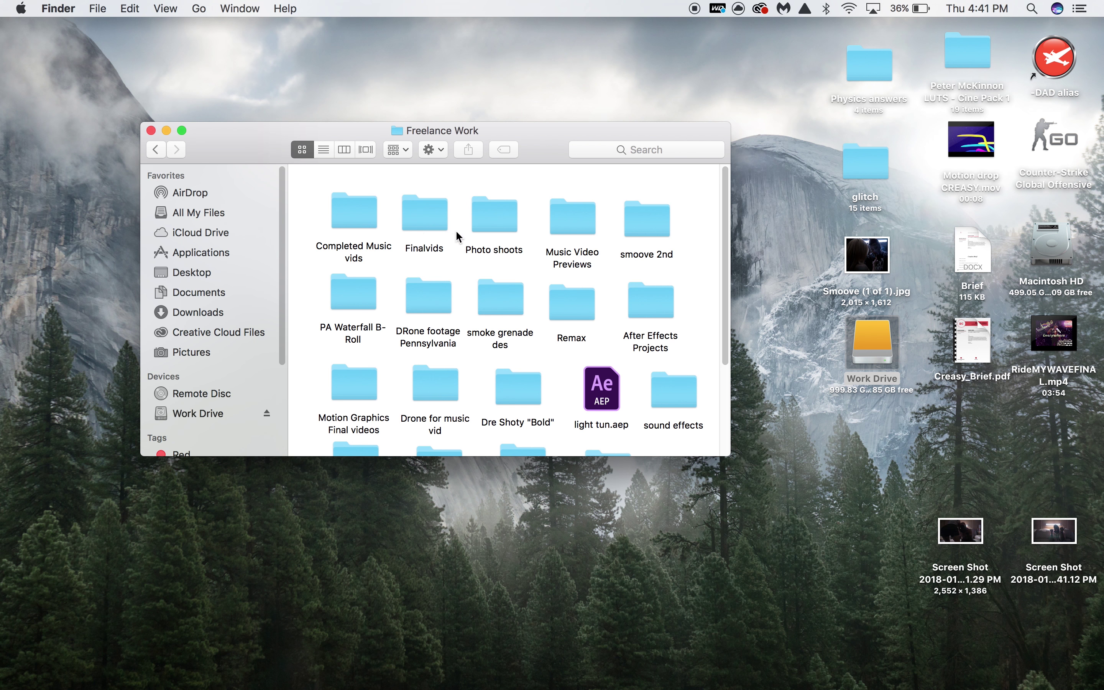
double_click(586, 265)
double_click(599, 215)
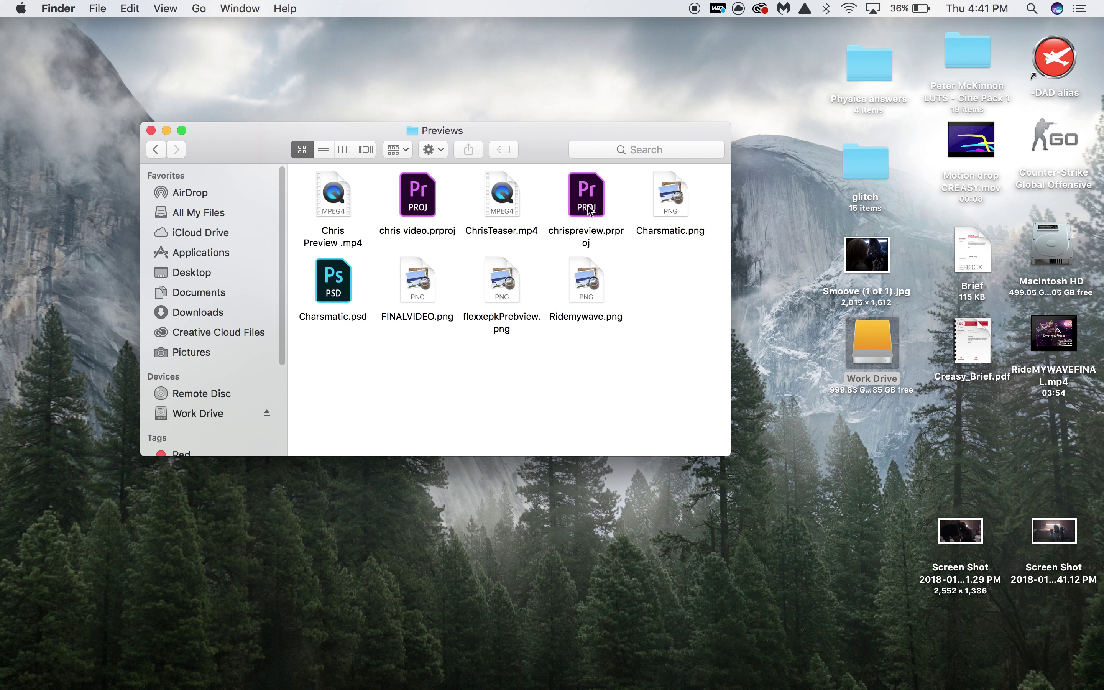
double_click(360, 315)
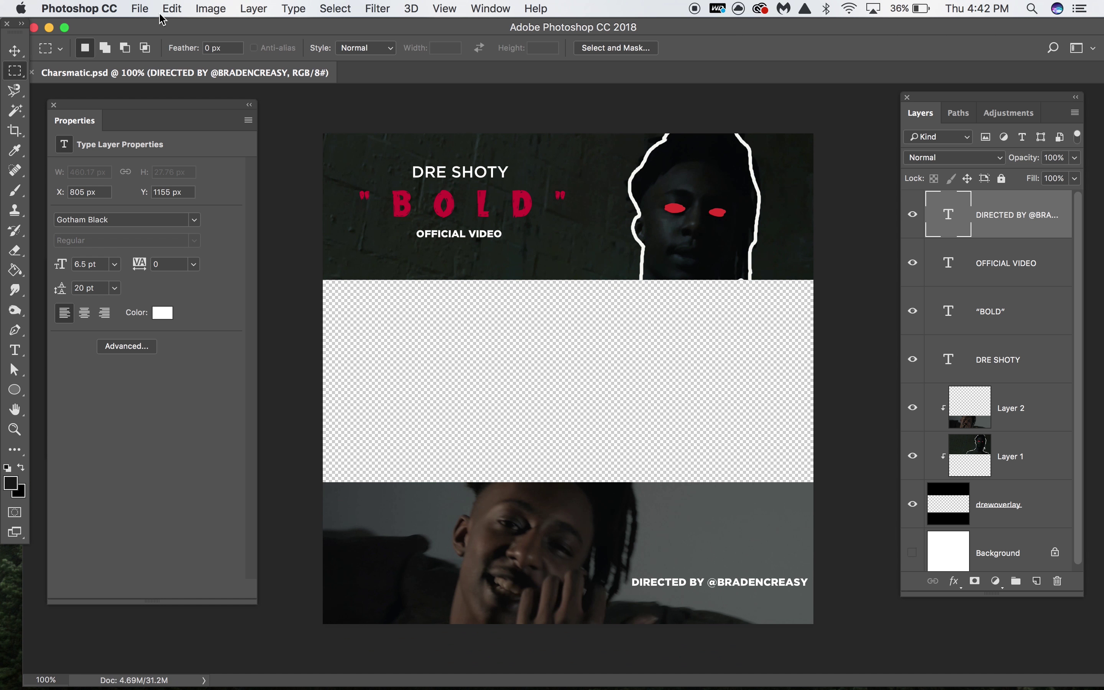
- Create a new document 1280 by 1280 pixels with a resolution of 300 pixels/inch
click(141, 9)
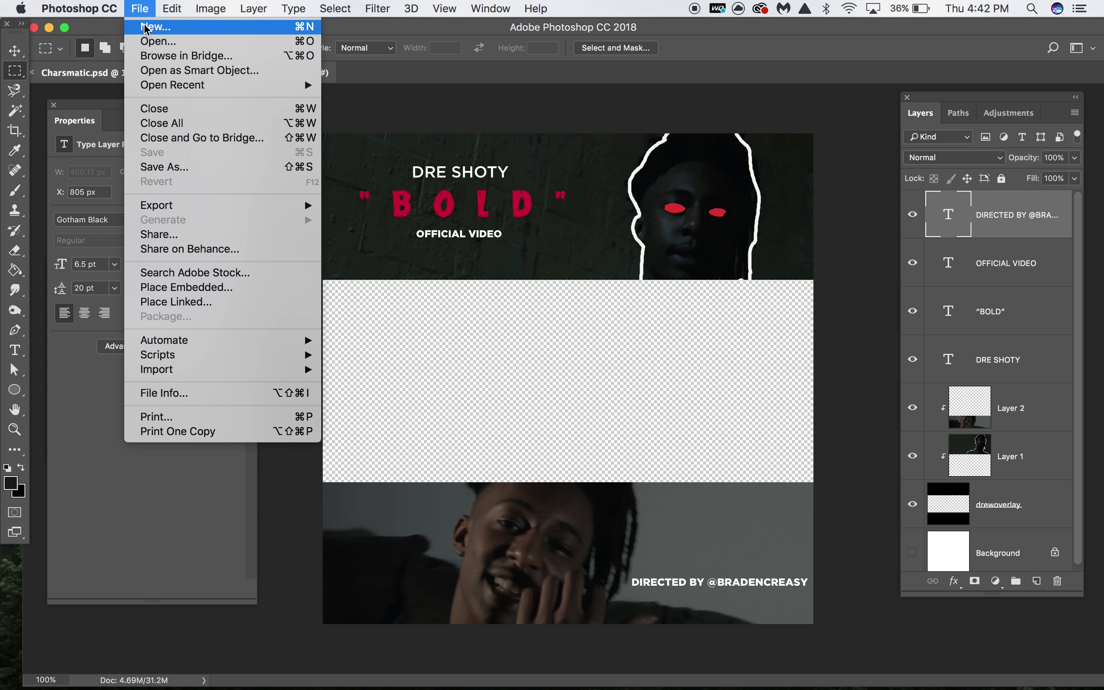
click(148, 28)
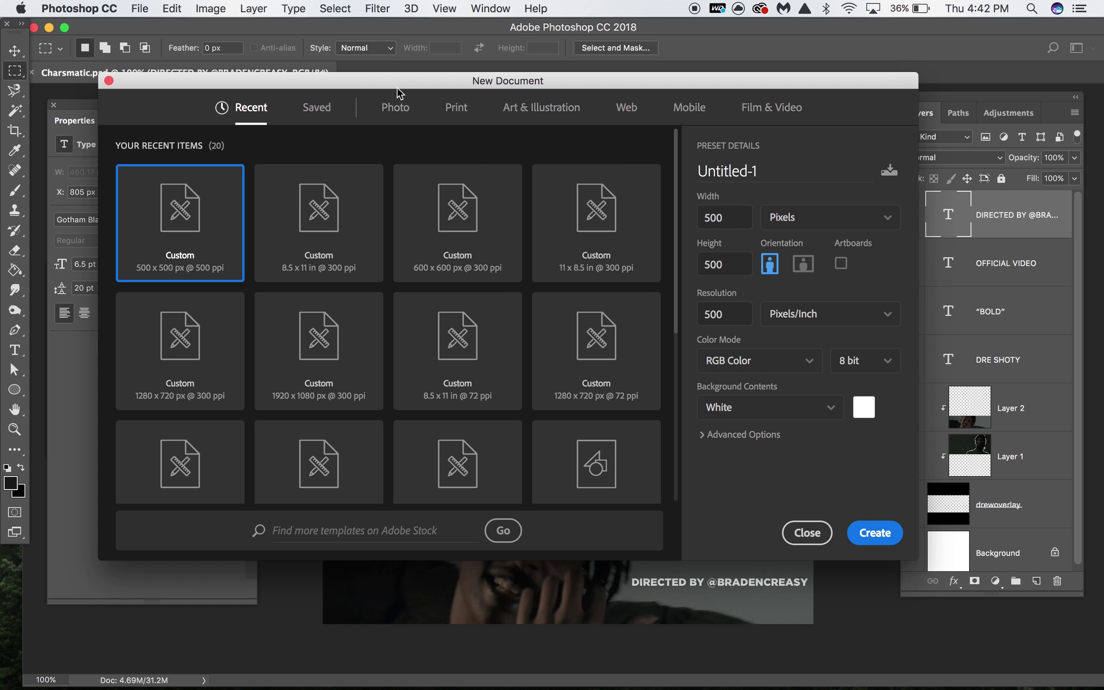
drag(727, 220, 693, 224)
text(18)
key(Tab)
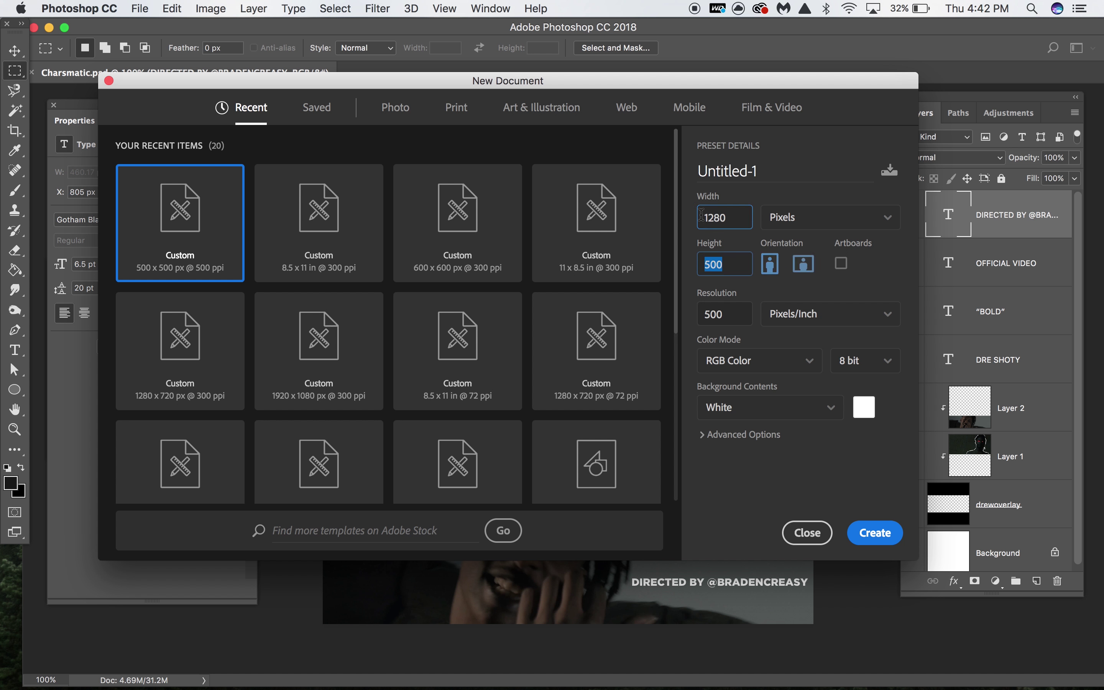
text(1280)
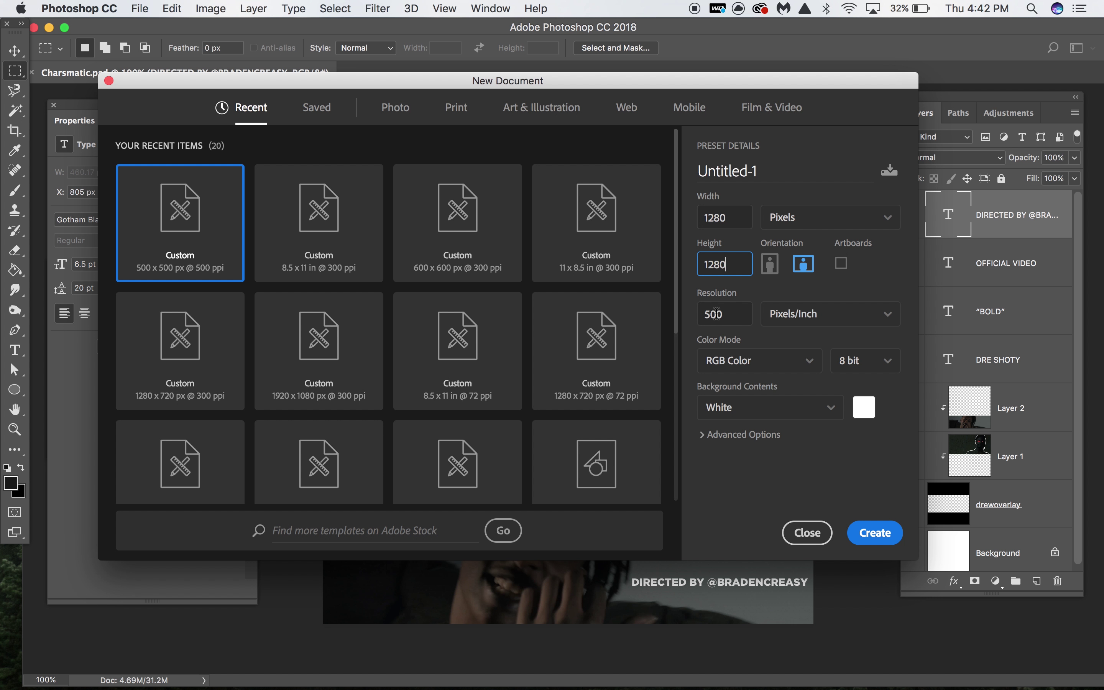
drag(726, 314, 690, 317)
text(30)
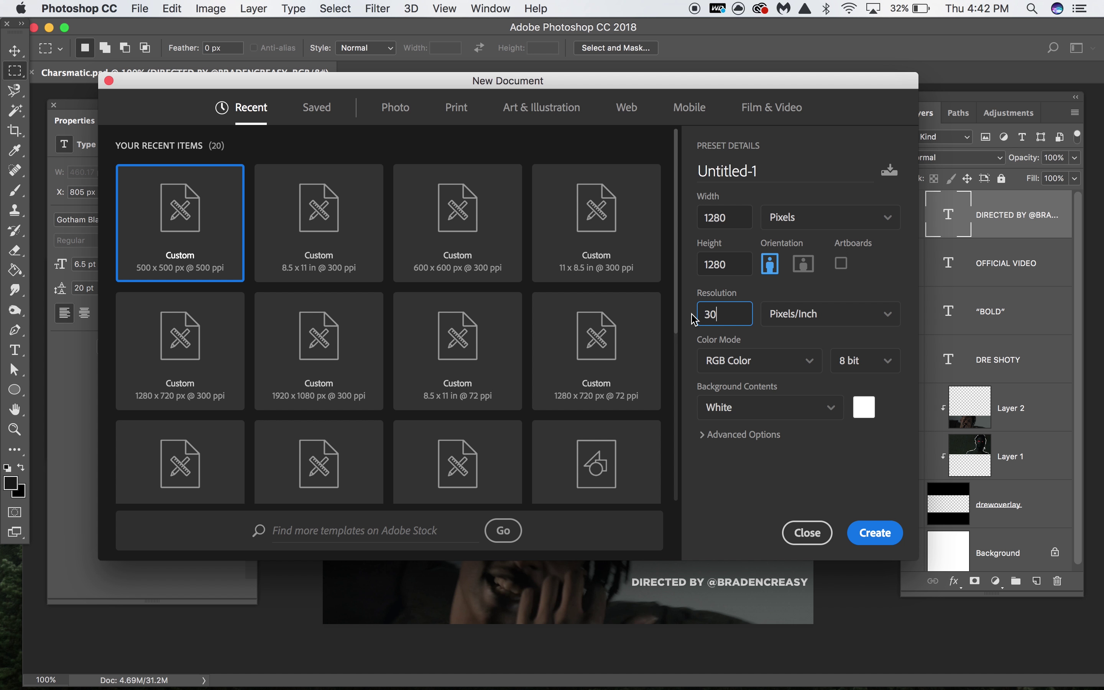
click(871, 534)
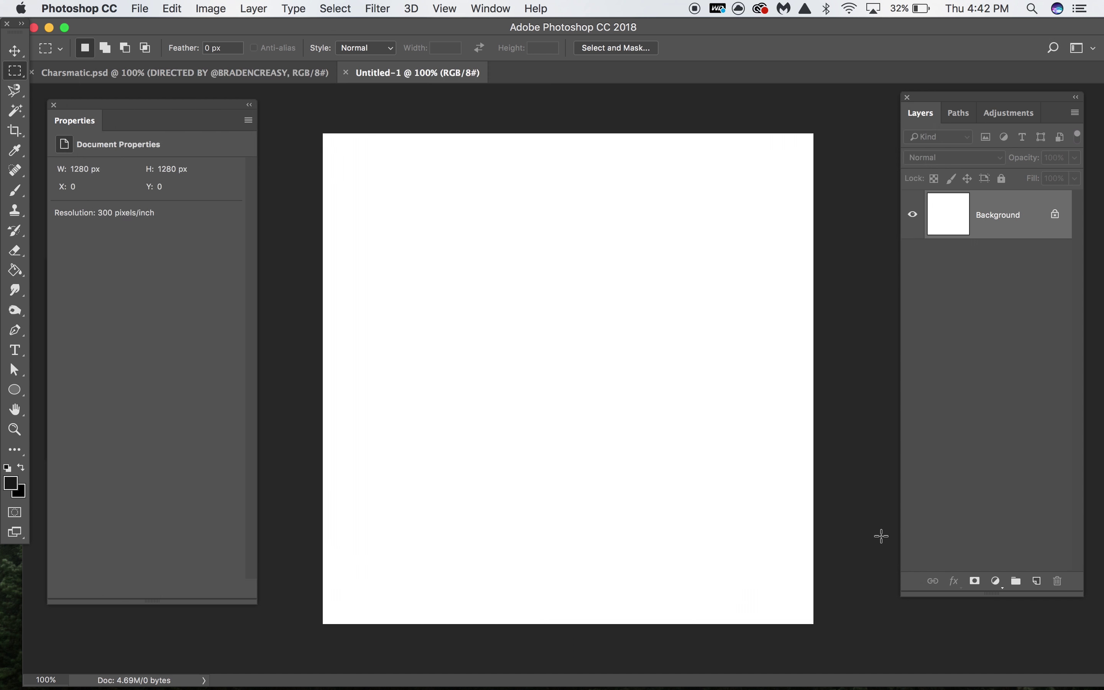
- Delete the two clipped photo layers, Layer 1 and Layer 2, from Charsmatic.psd
click(296, 74)
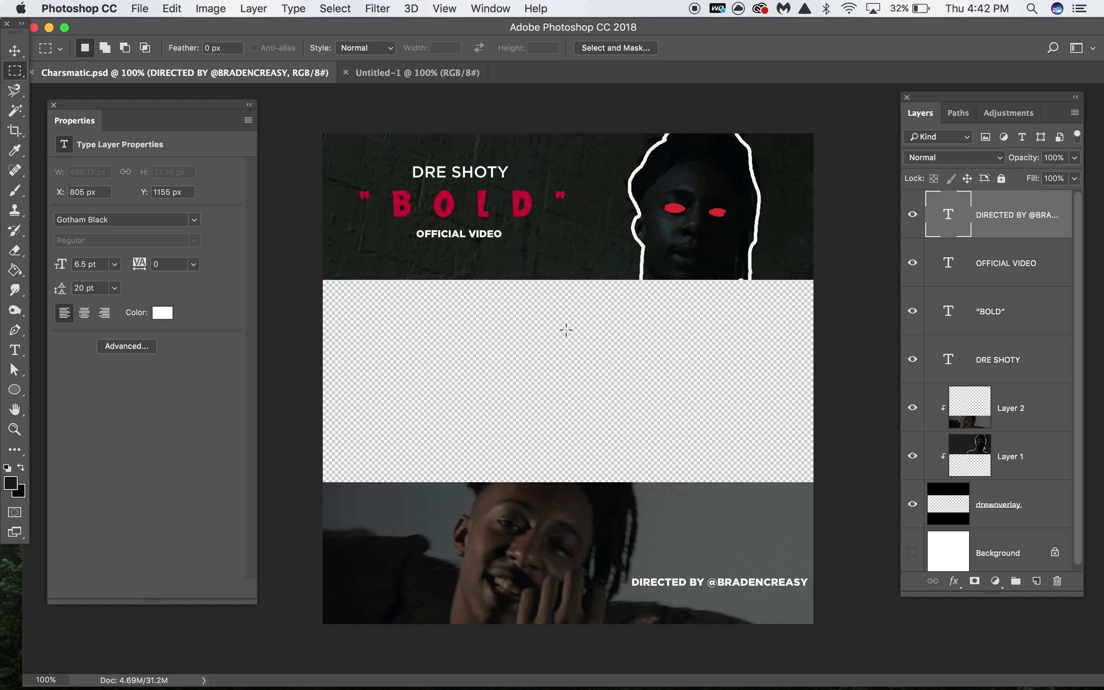
click(1015, 408)
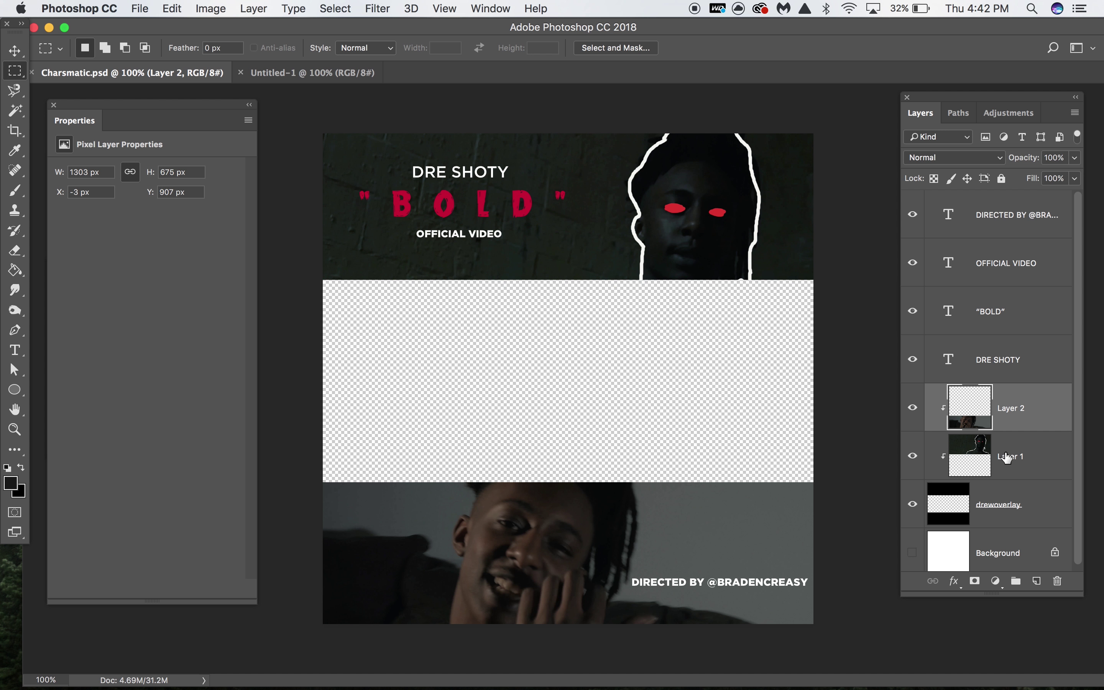
shift+click(1005, 455)
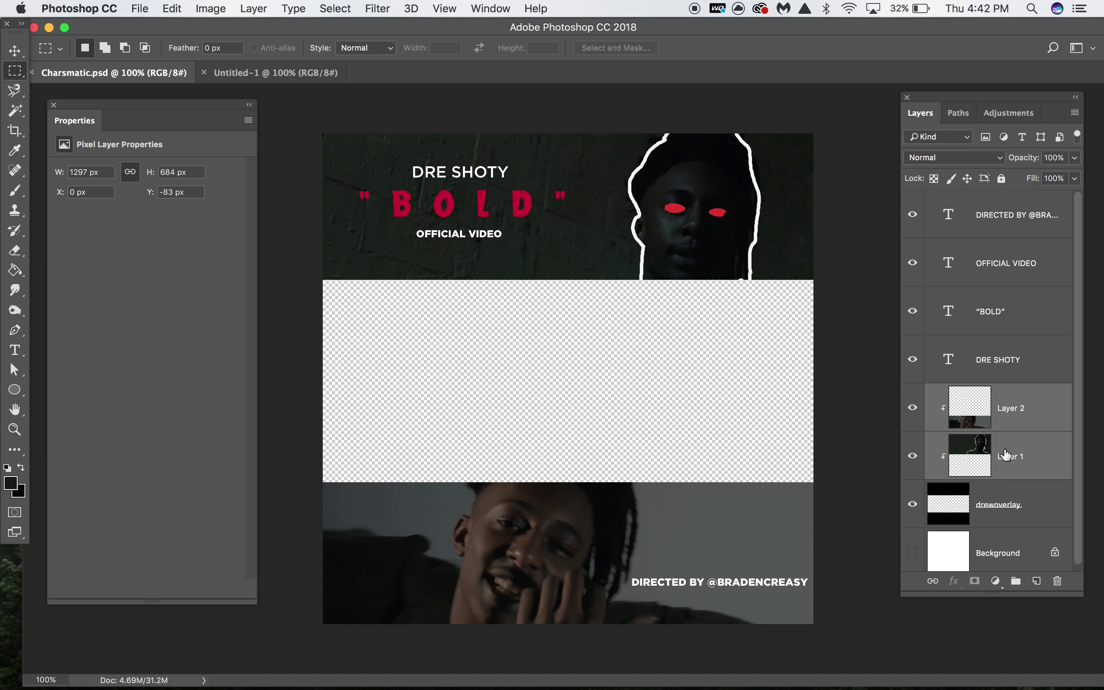
key(Delete)
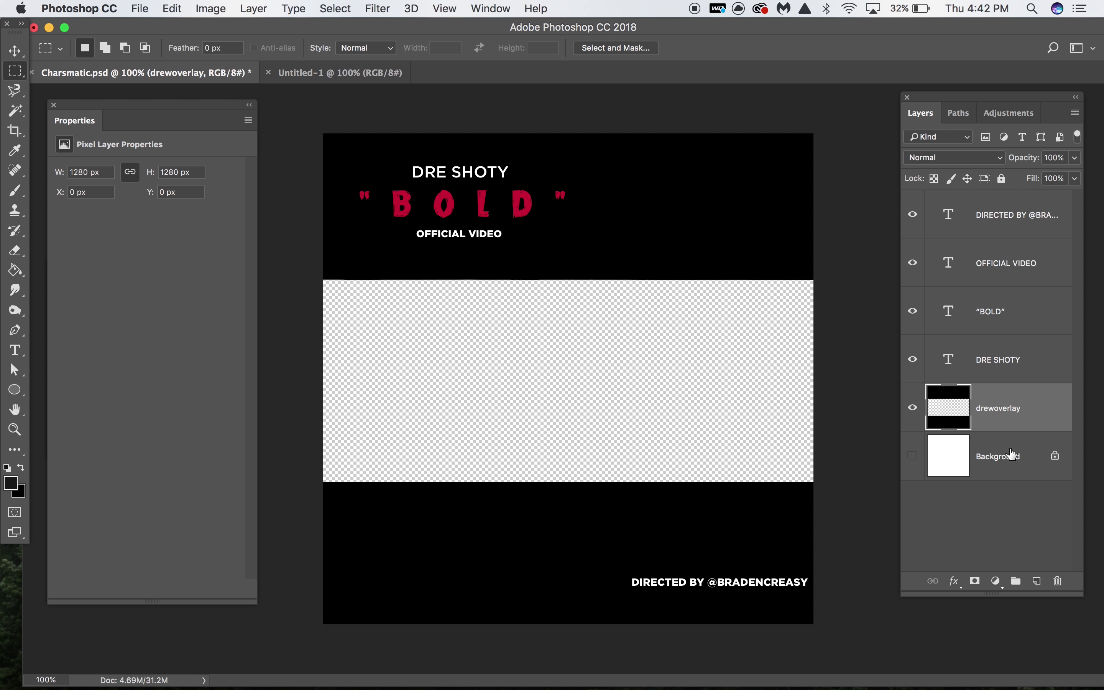
- Hide the four text layers and the drewoverlay layer in Charsmatic.psd
click(982, 233)
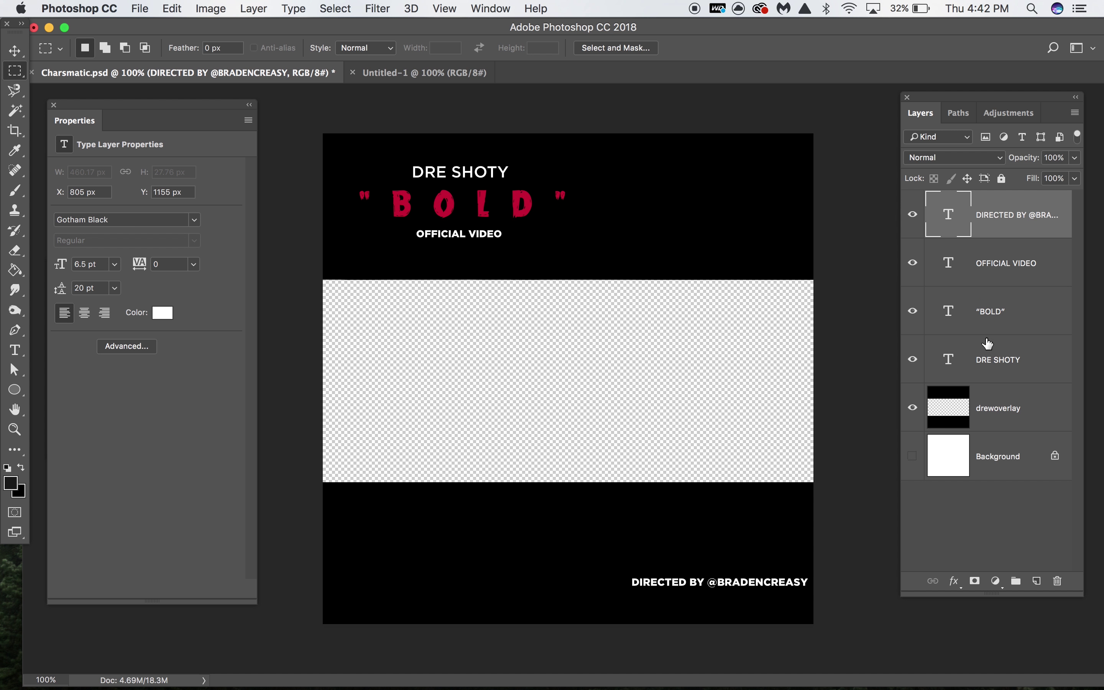
drag(912, 359, 913, 263)
click(917, 224)
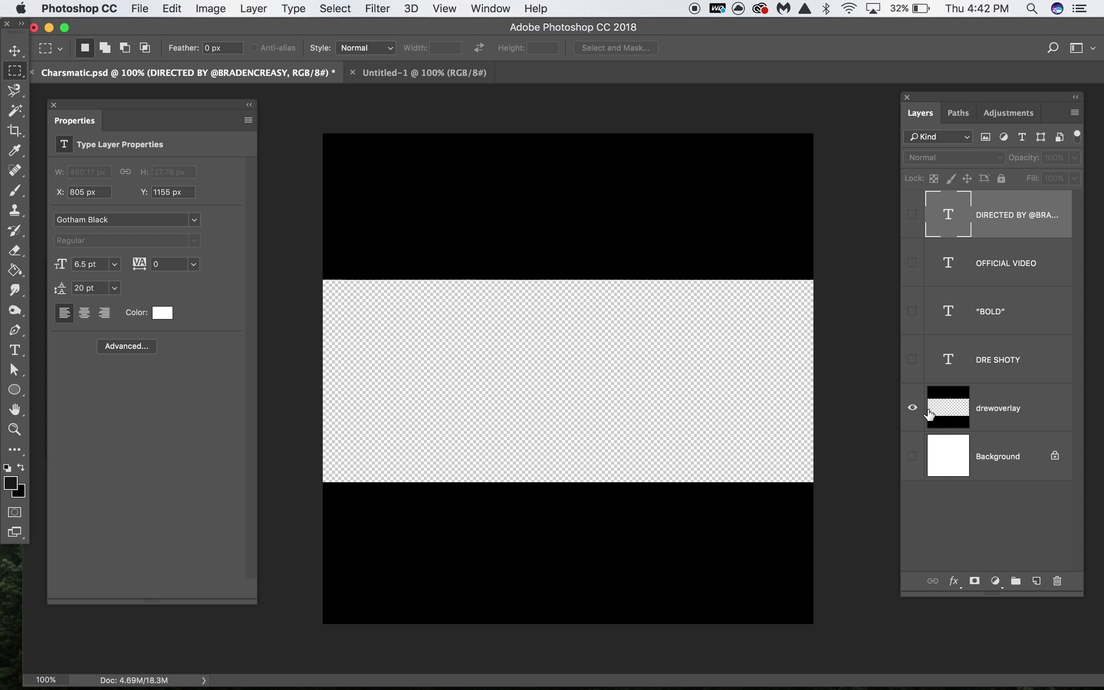
click(913, 409)
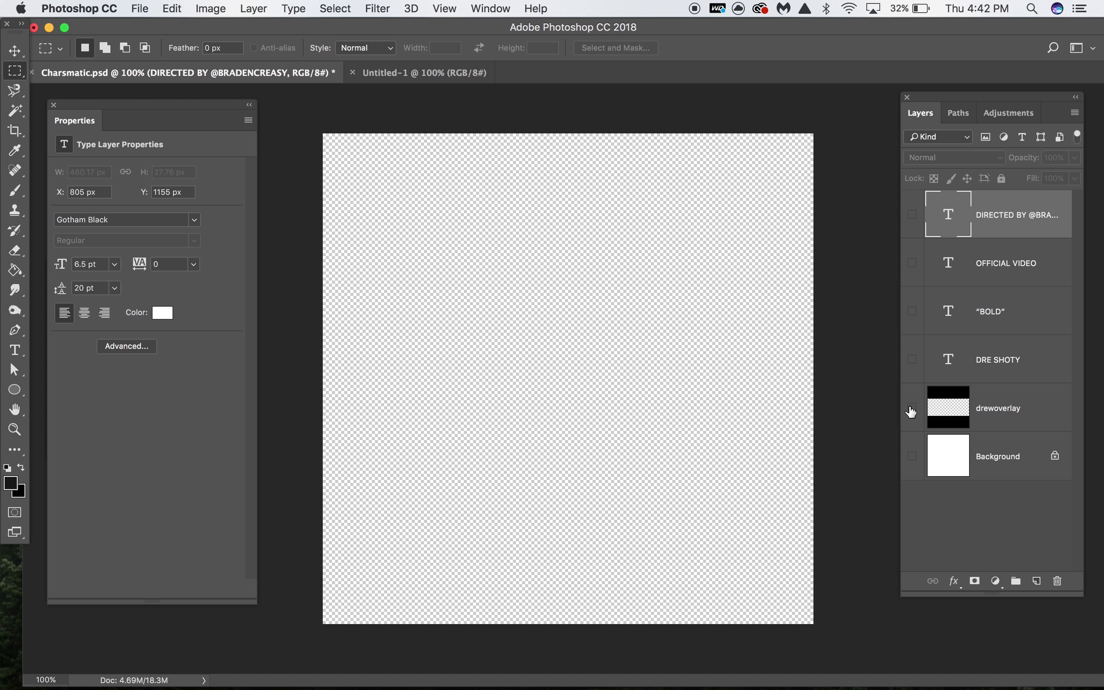
- Delete the locked white Background layer from Charsmatic.psd
click(401, 72)
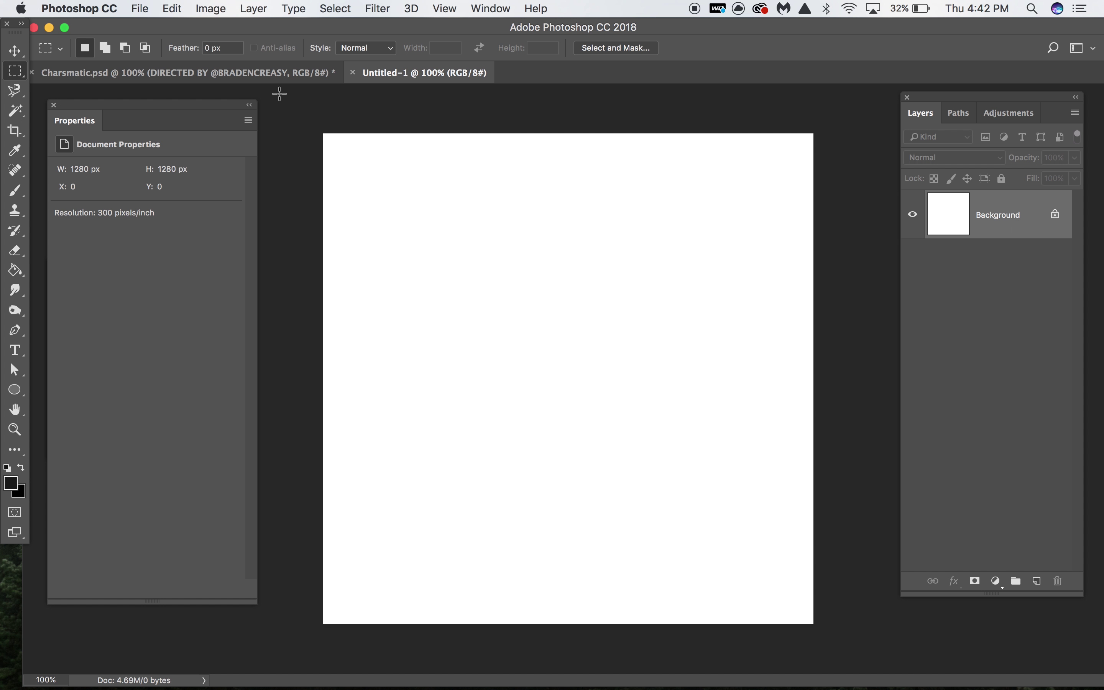
click(284, 78)
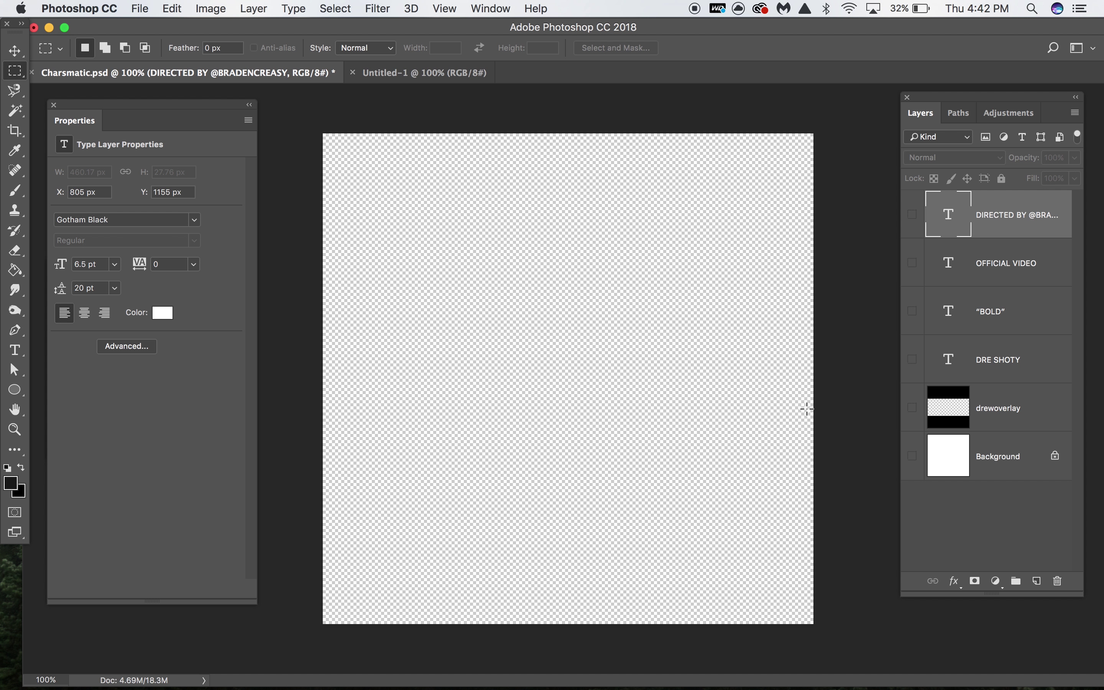
click(1003, 419)
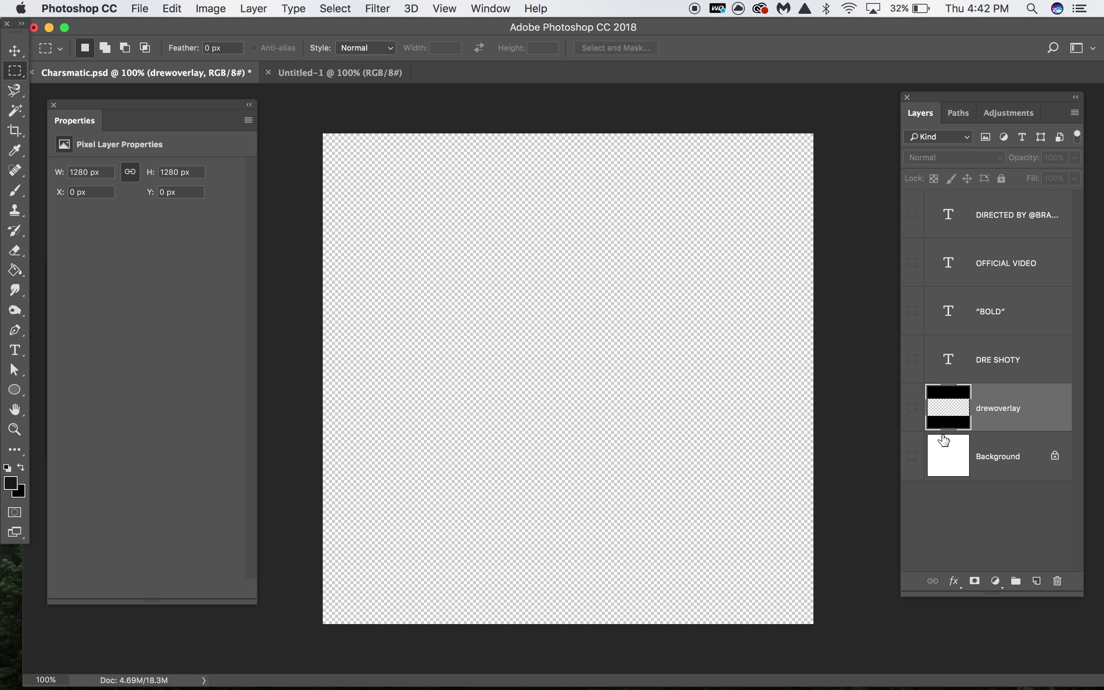
click(1003, 457)
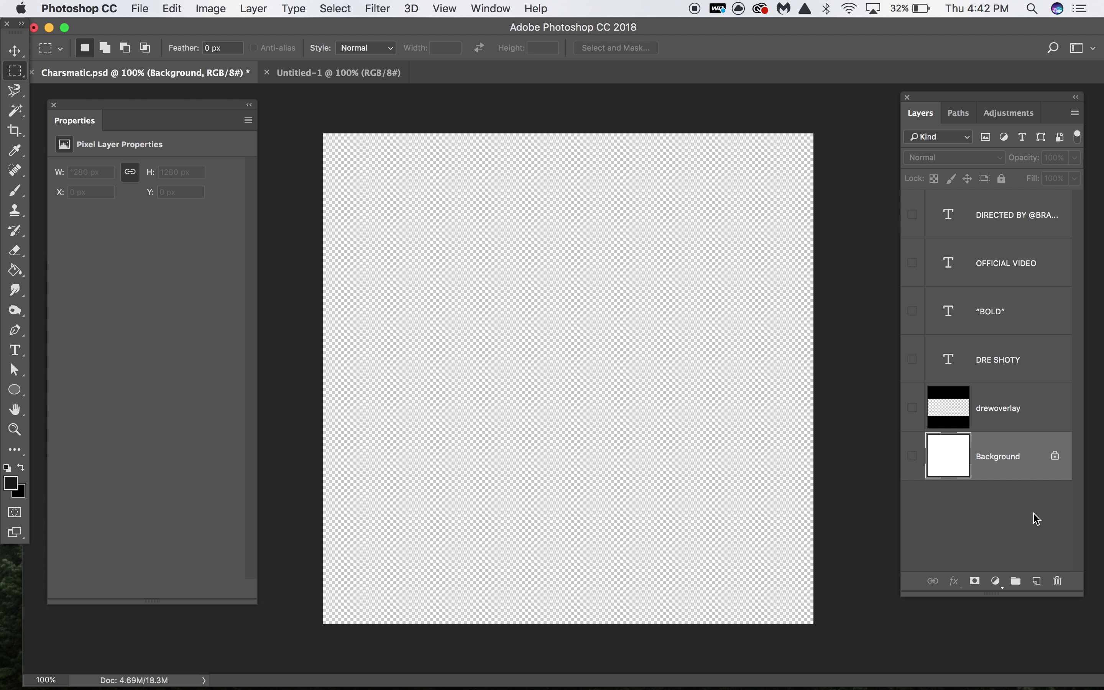
click(1058, 581)
click(681, 251)
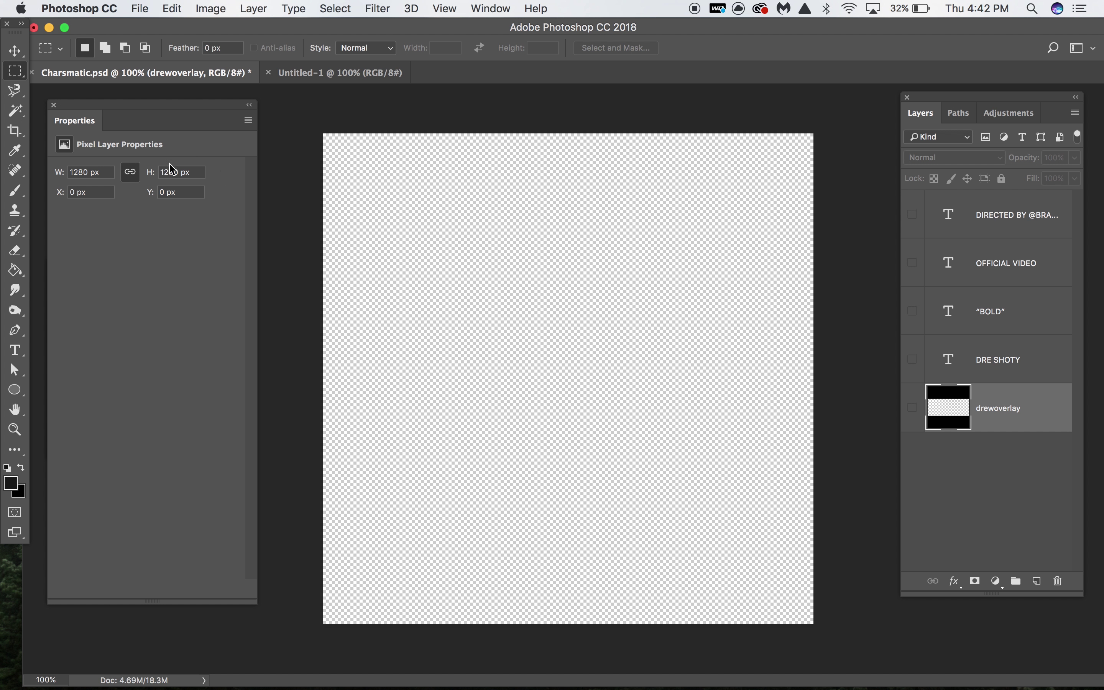
- Make a rectangular selection of 1280 by about 380 px across the canvas top, using drewoverlay as reference, and hide that layer
drag(312, 129, 827, 261)
click(912, 407)
drag(317, 124, 845, 279)
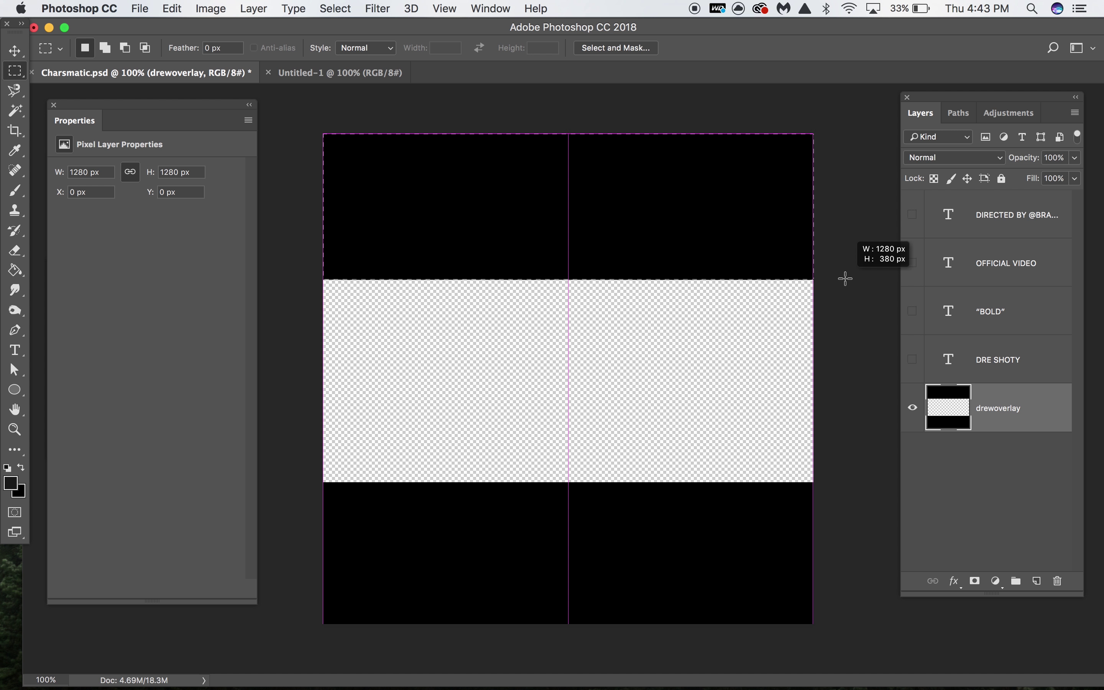
drag(845, 278, 845, 279)
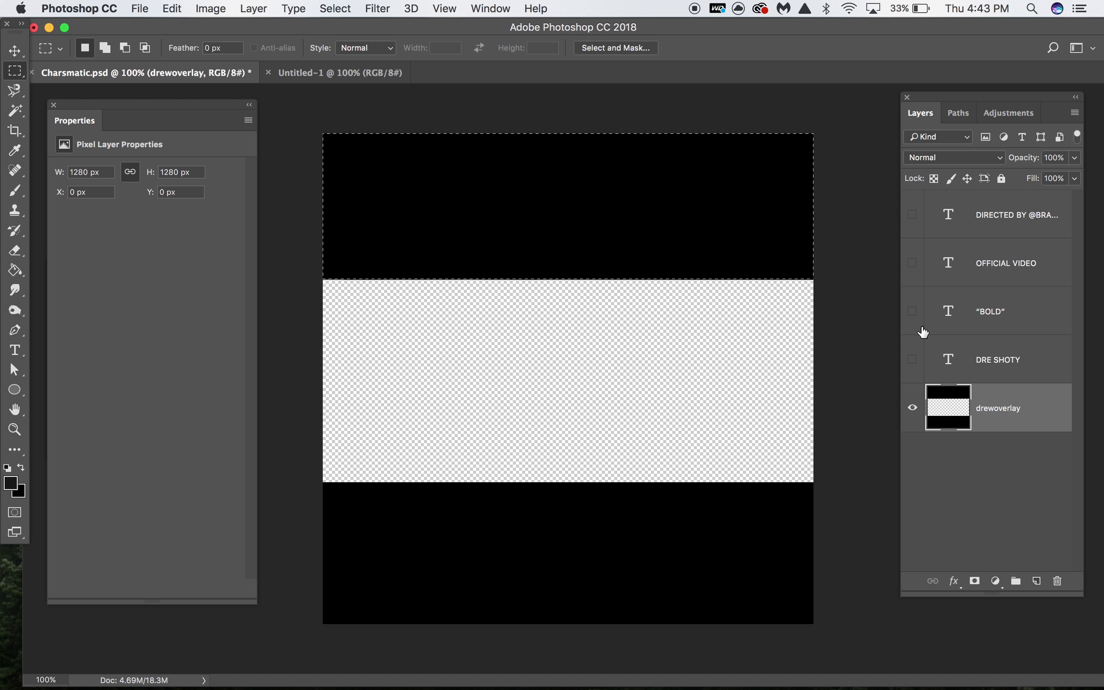
click(912, 407)
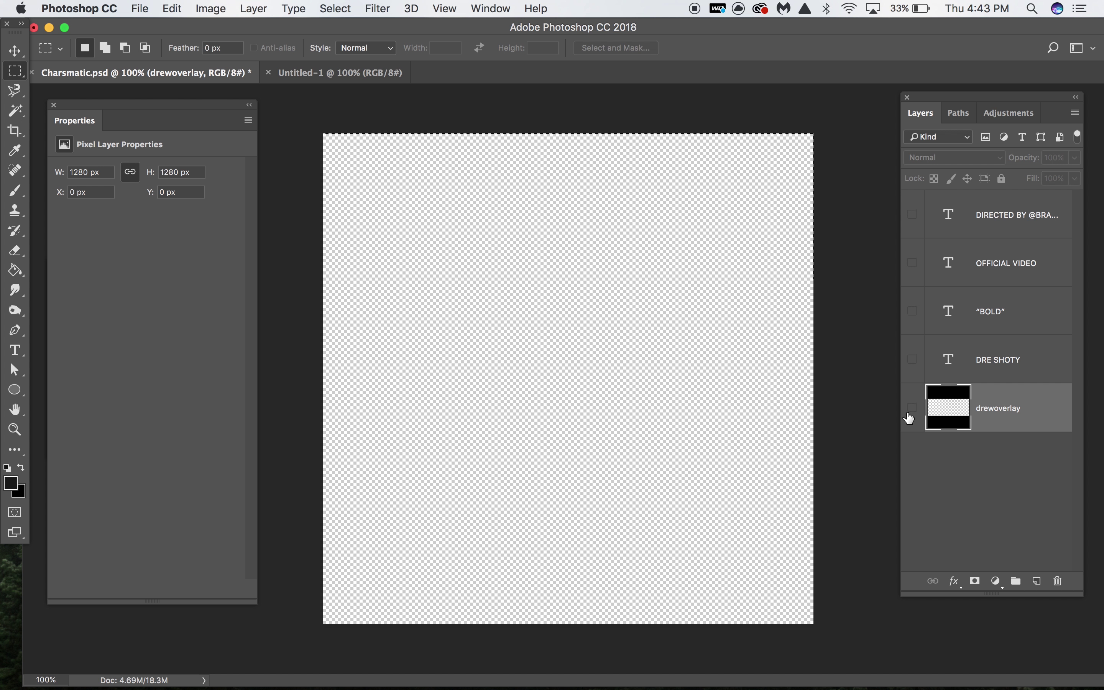
click(14, 71)
click(83, 71)
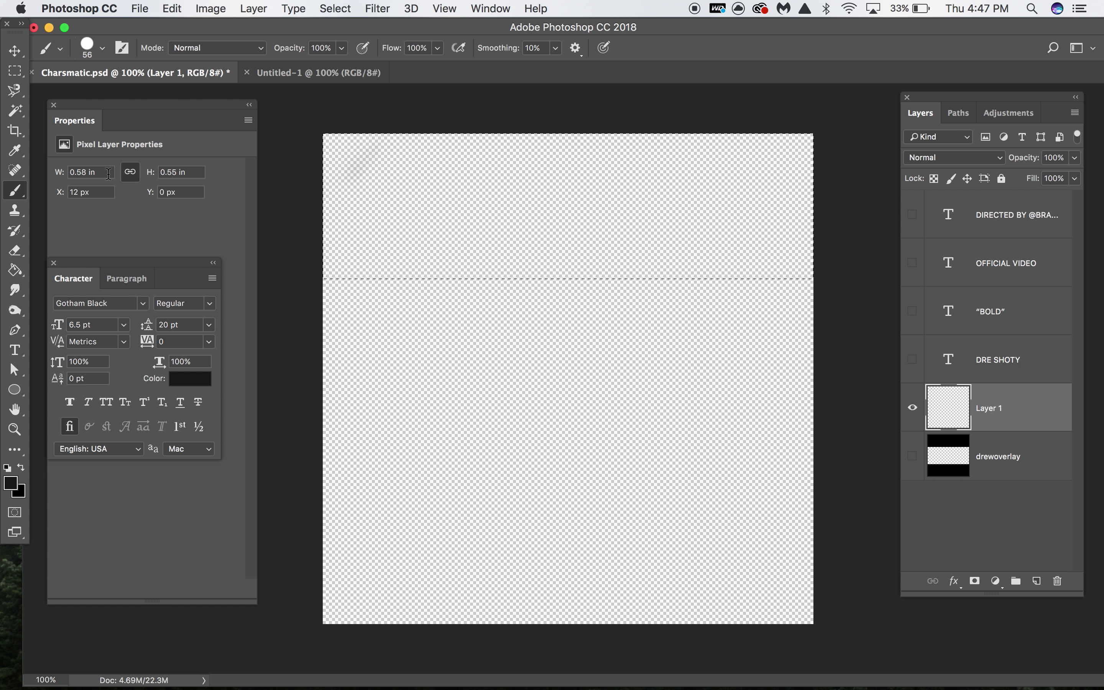
- Paint the selected upper band of Layer 1 solid near-black with a 362 px hard round brush, and deselect
click(12, 482)
click(771, 328)
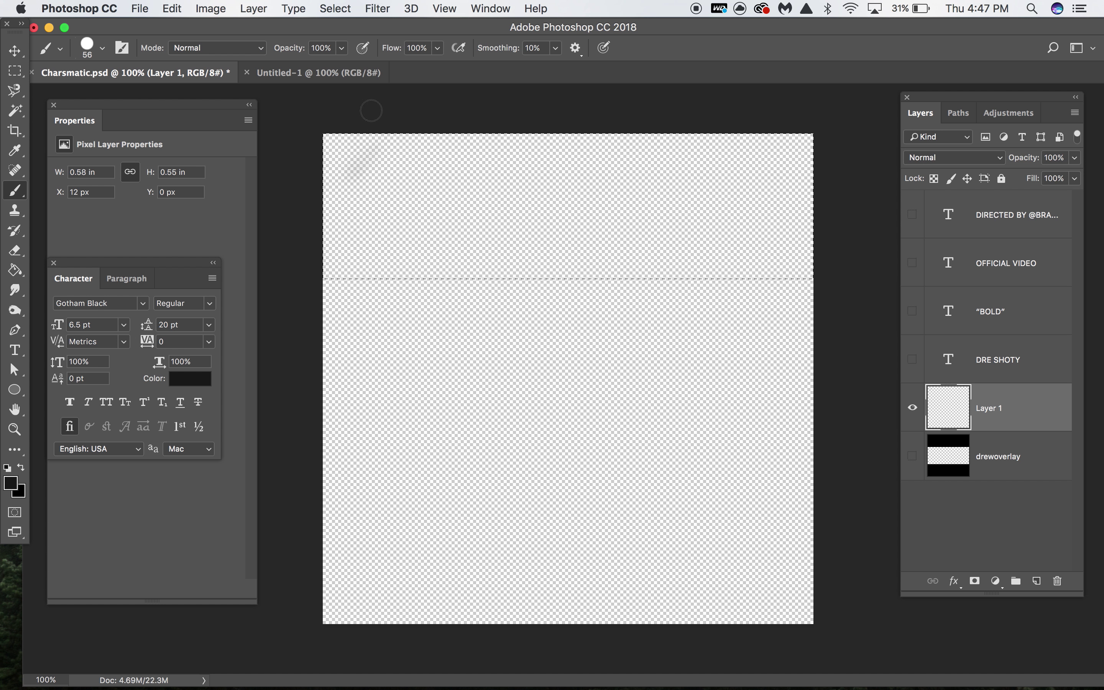
click(103, 48)
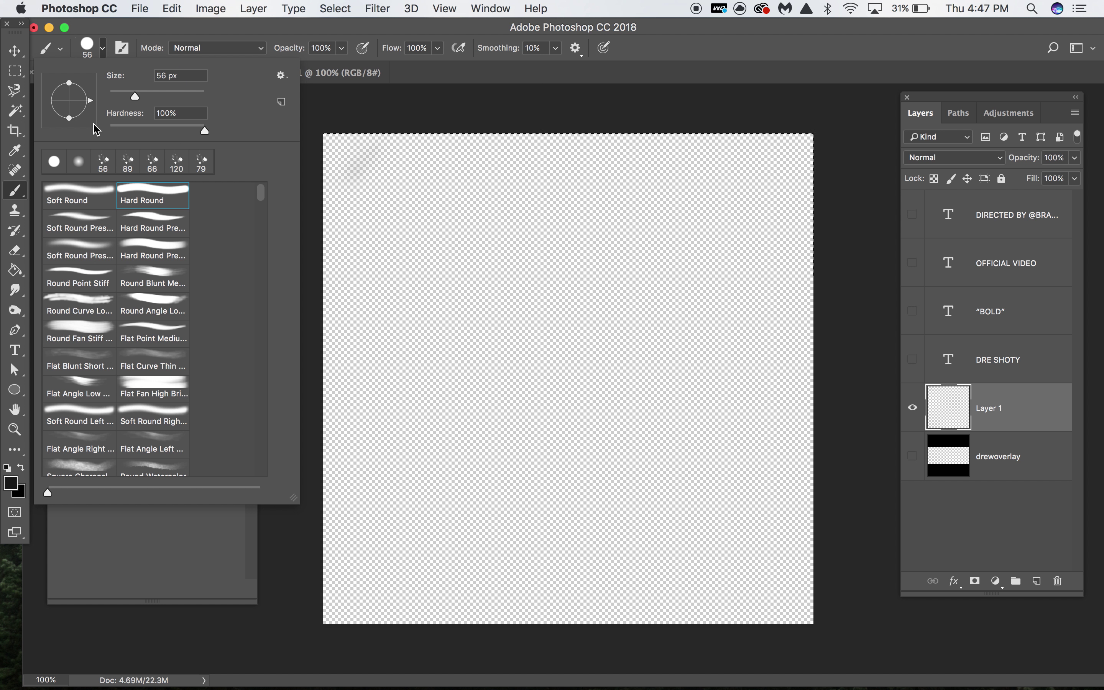
click(104, 49)
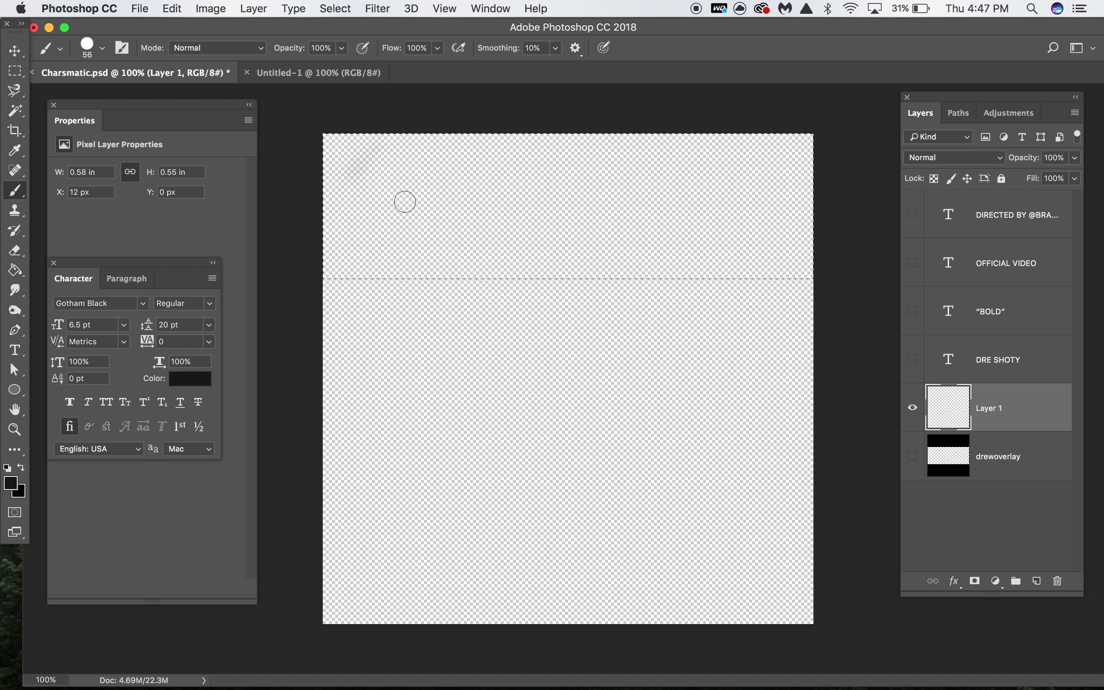
mouse_move(402, 206)
mouse_down()
mouse_move(520, 189)
mouse_move(325, 165)
mouse_move(715, 250)
mouse_move(611, 173)
mouse_move(850, 177)
mouse_up()
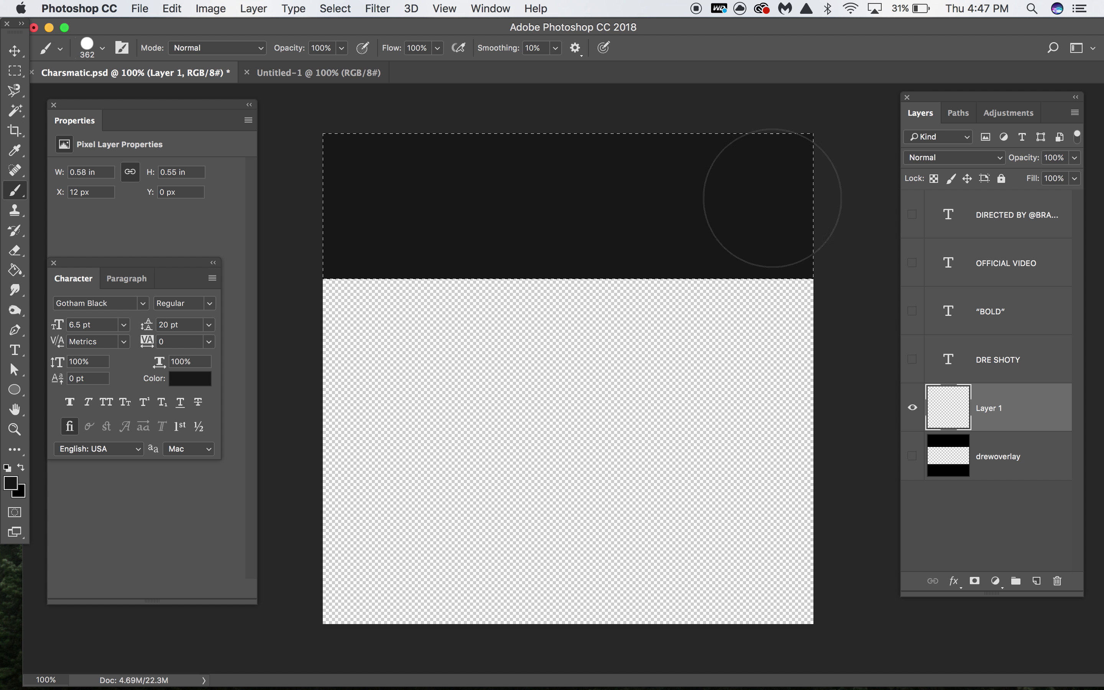
mouse_move(772, 199)
mouse_down()
mouse_move(350, 251)
mouse_move(692, 211)
mouse_move(742, 222)
mouse_move(451, 178)
mouse_up()
key(super+d)
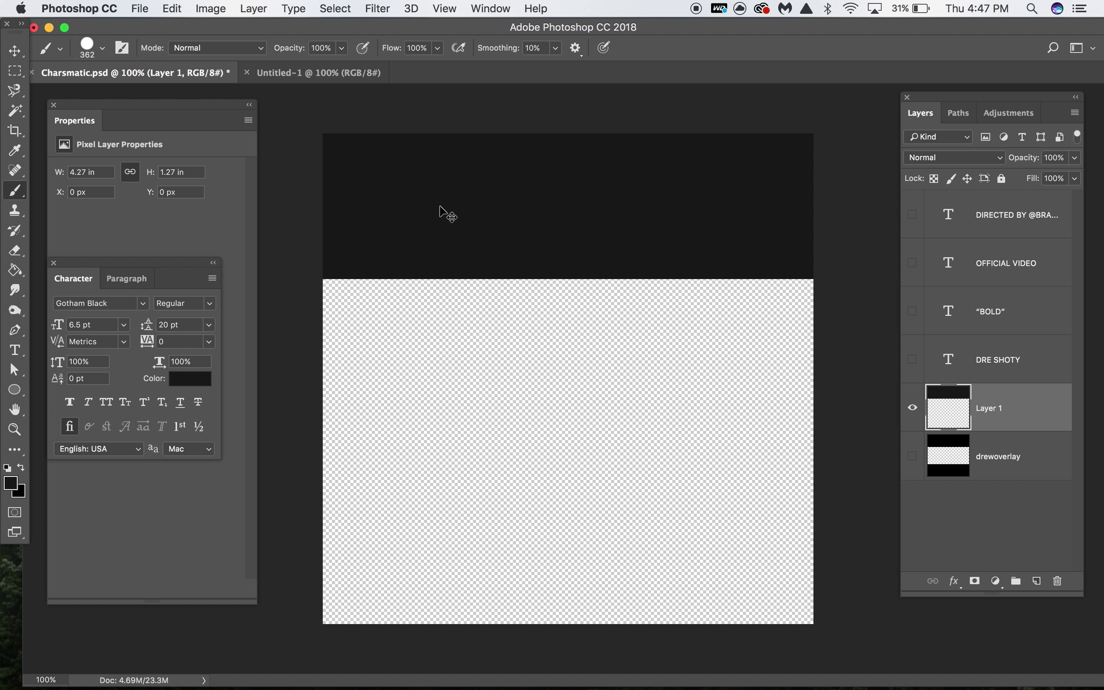
- Select a matching full-width band along the canvas bottom, paint it the same near-black on Layer 1, and deselect
click(15, 72)
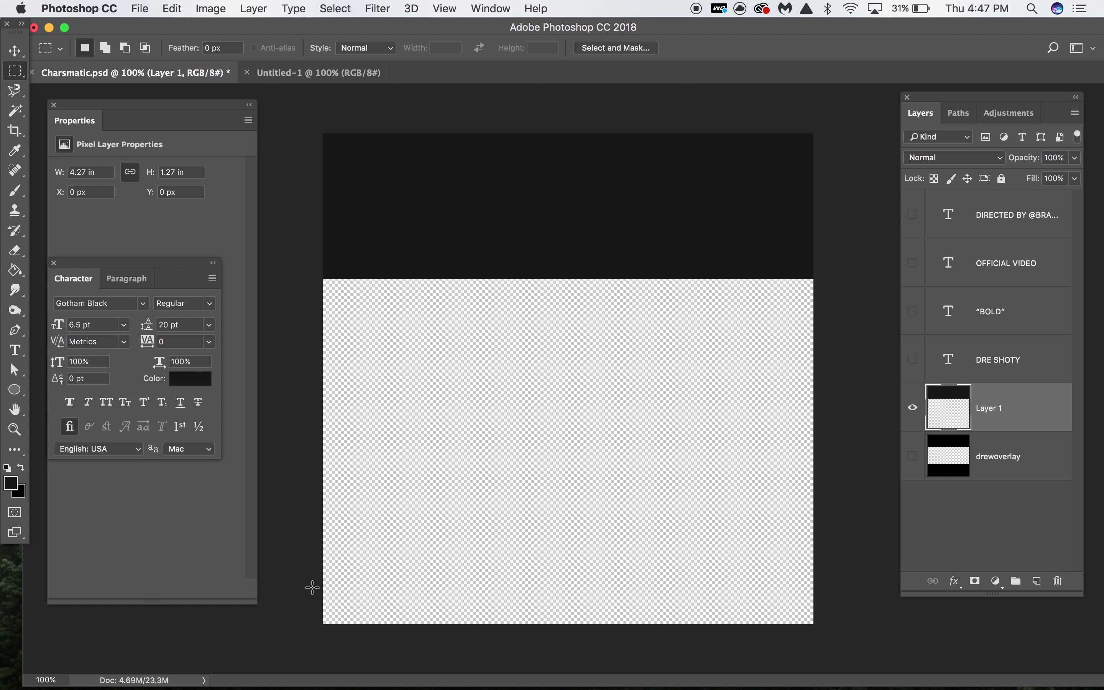
drag(315, 650, 852, 479)
key(b)
mouse_move(382, 505)
mouse_down()
mouse_move(397, 535)
mouse_move(464, 517)
mouse_move(590, 526)
mouse_move(682, 564)
mouse_move(561, 605)
mouse_move(759, 566)
mouse_move(815, 507)
mouse_move(660, 565)
mouse_move(879, 604)
mouse_move(753, 572)
mouse_up()
key(super+d)
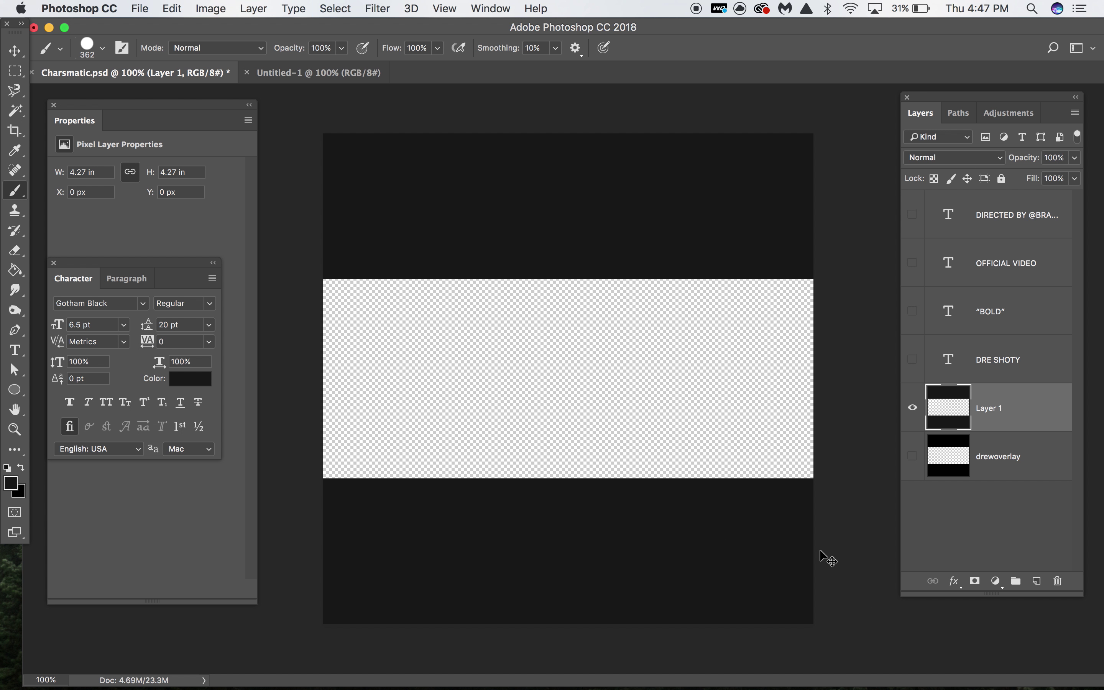
- Compare the painted bands with drewoverlay by toggling its visibility, leaving it hidden and Layer 1 selected
click(985, 461)
click(914, 455)
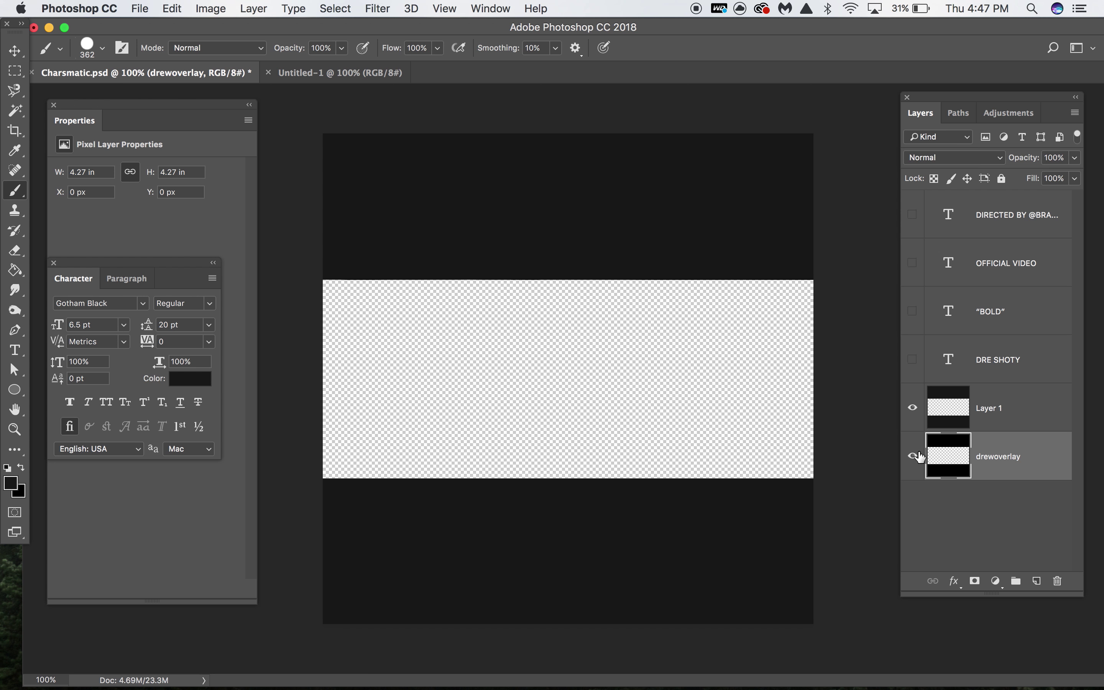
click(916, 456)
click(916, 455)
click(918, 456)
click(953, 420)
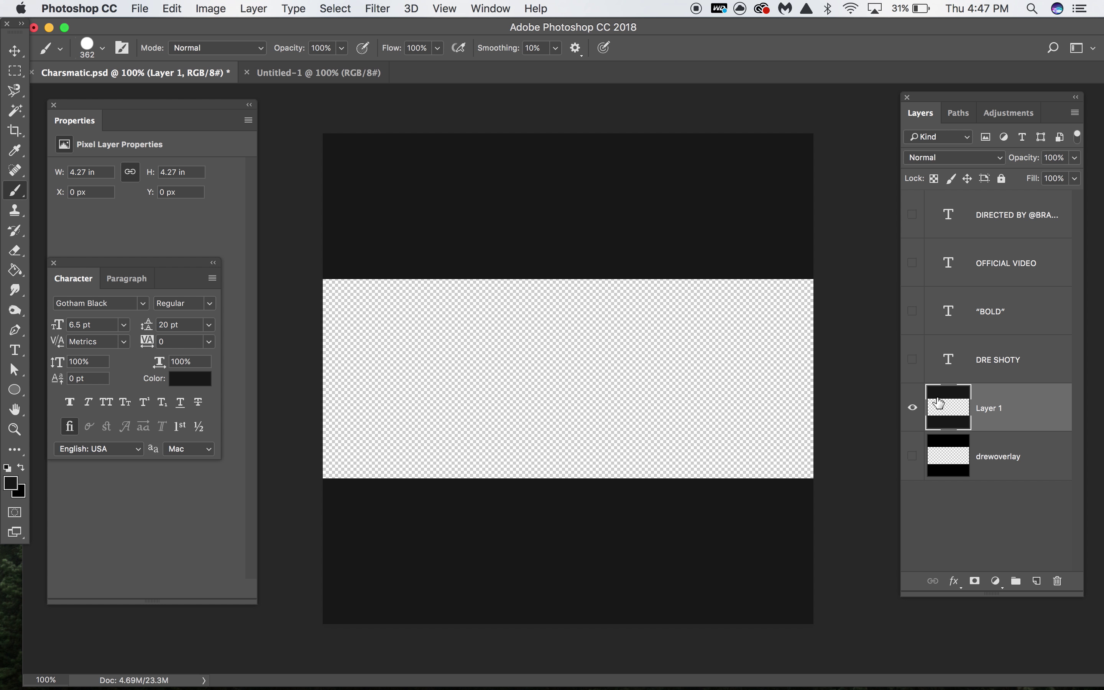
- Open the two Desktop screenshots from 2018-01-25, at 4.41.29 PM and 4.41.12 PM, as documents
click(139, 8)
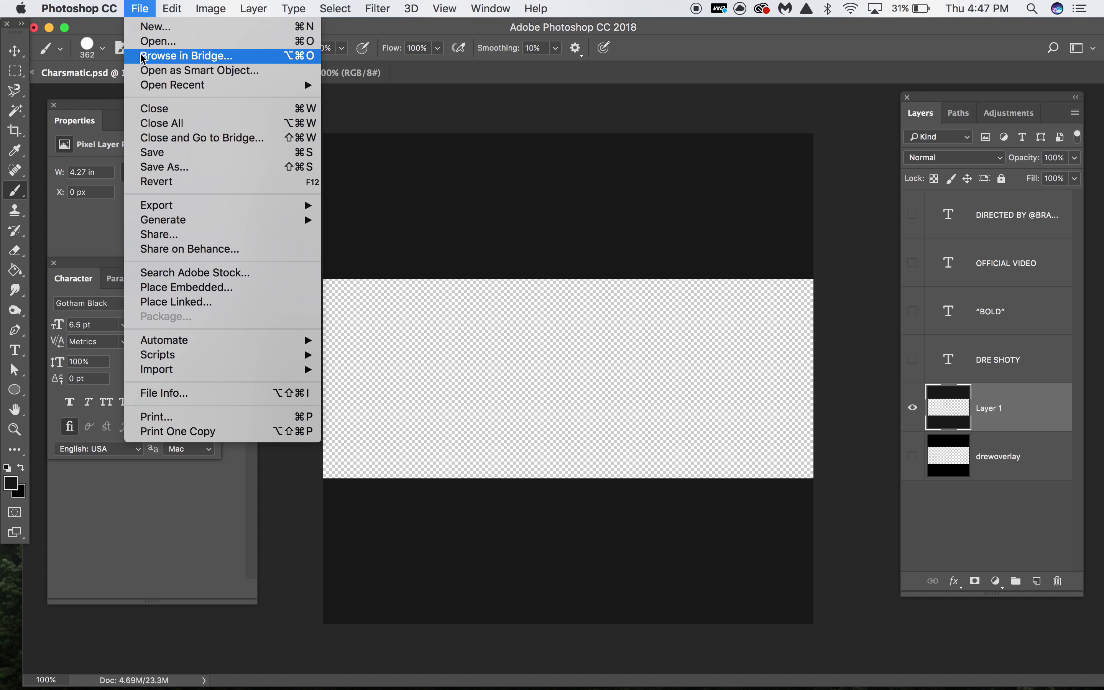
click(182, 40)
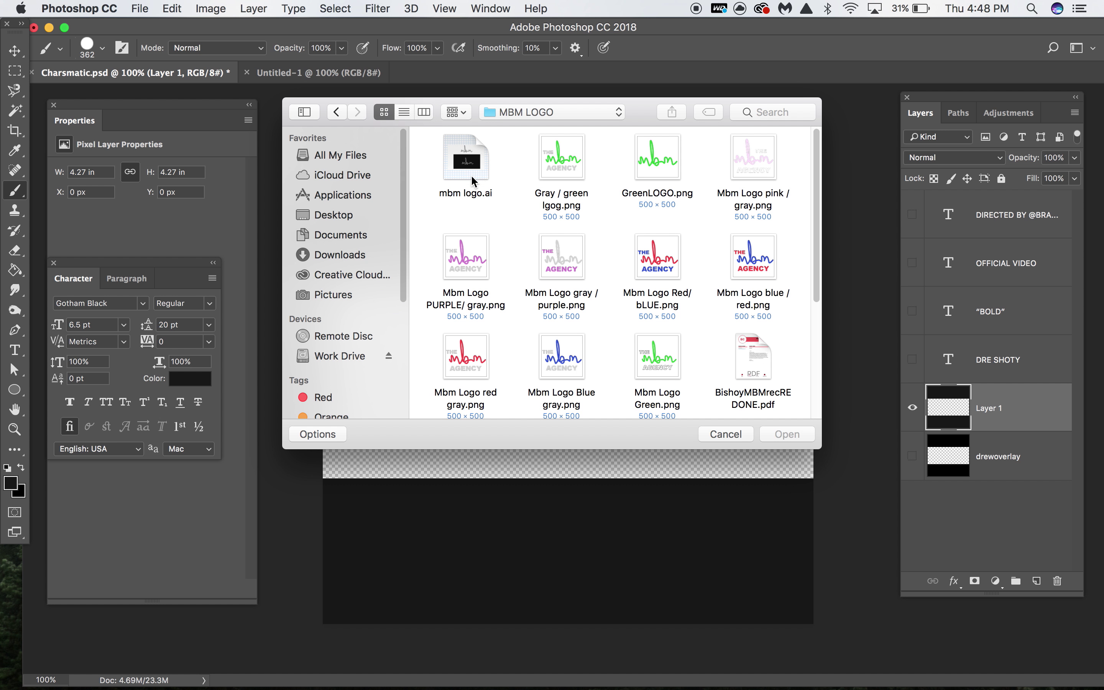
click(346, 216)
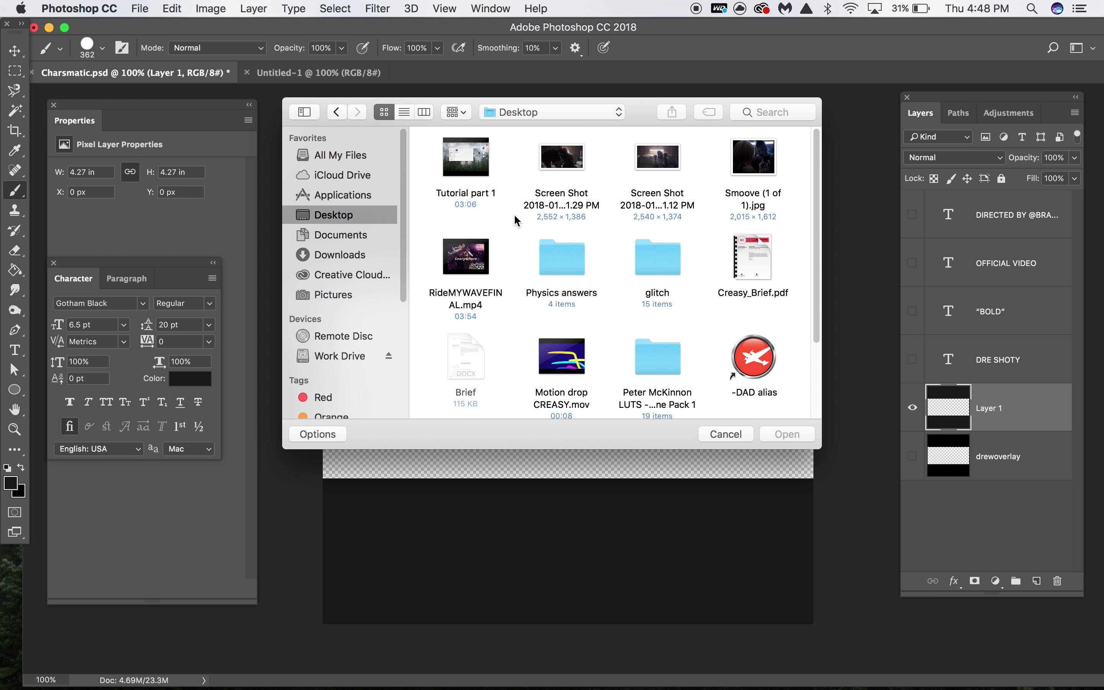
drag(514, 220, 677, 163)
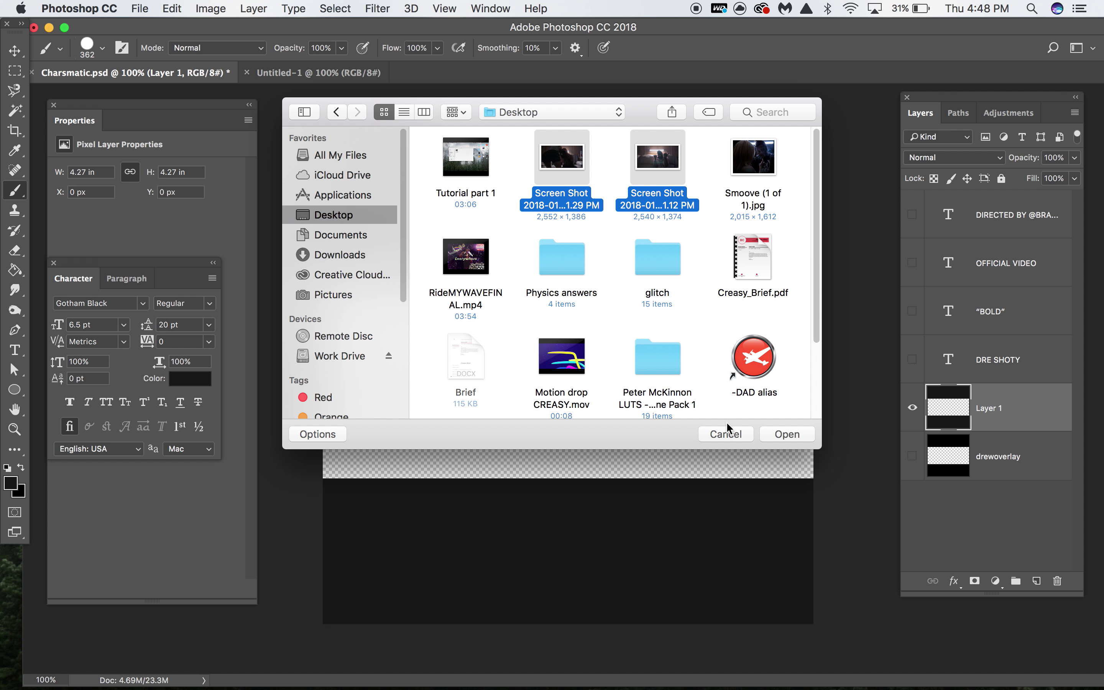
click(785, 434)
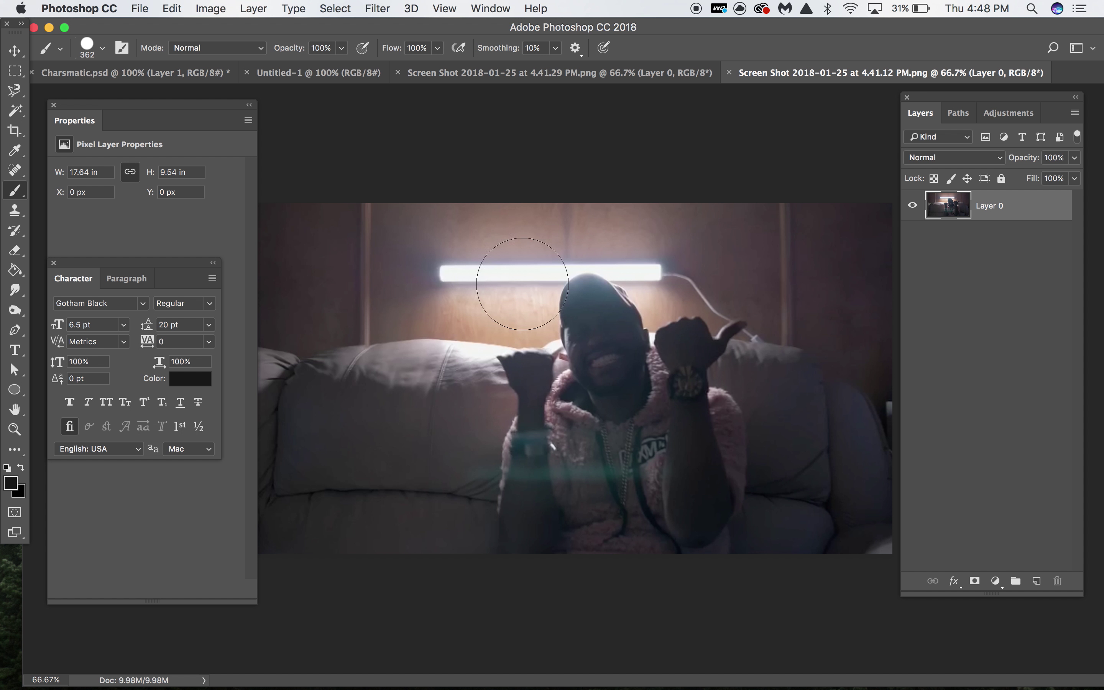
- Copy the 4.41.12 PM screenshot into Charsmatic.psd as a new layer above Layer 1 using the Move tool
click(14, 50)
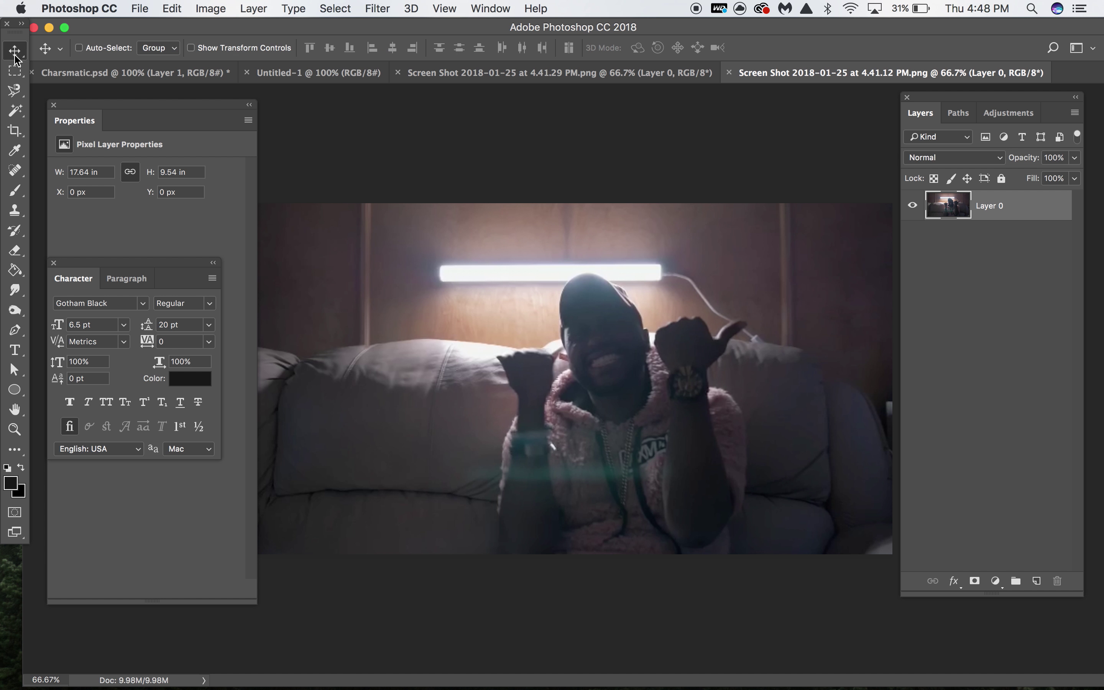
drag(456, 258, 217, 84)
drag(472, 181, 729, 287)
key(ctrl+t)
key(Return)
drag(540, 290, 378, 319)
- Scale Layer 2 to about 52% and place it at X 0 px, Y -107 px so it covers the upper band
key(ctrl+t)
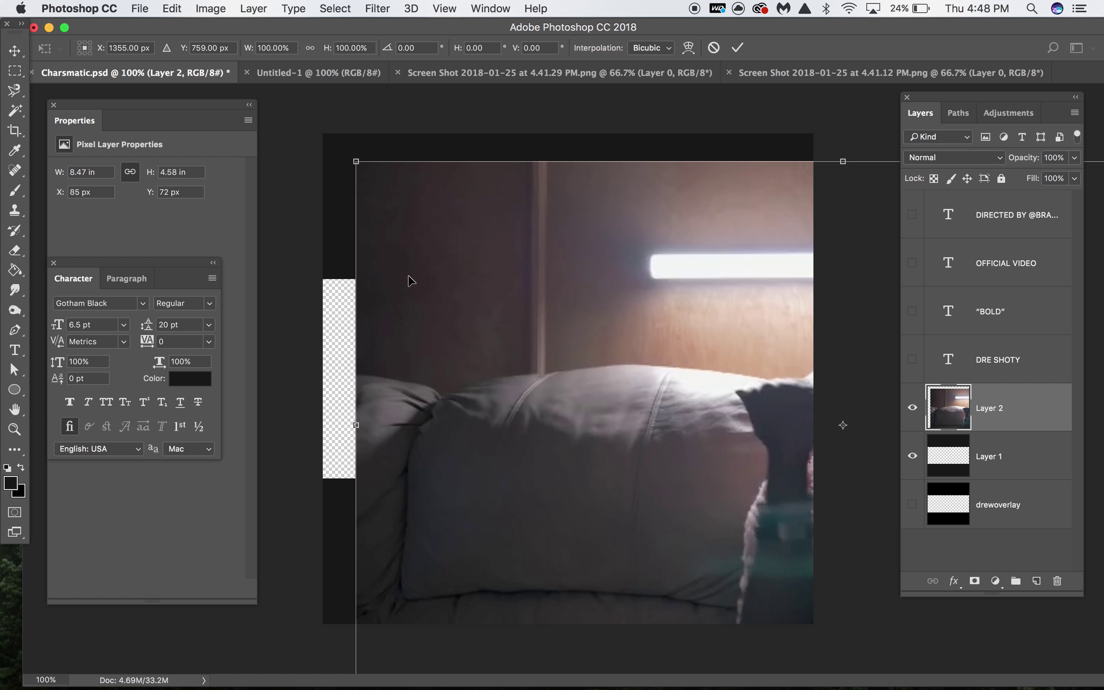
mouse_move(355, 161)
mouse_down()
mouse_move(582, 301)
mouse_move(844, 491)
mouse_move(771, 419)
mouse_move(338, 175)
mouse_up()
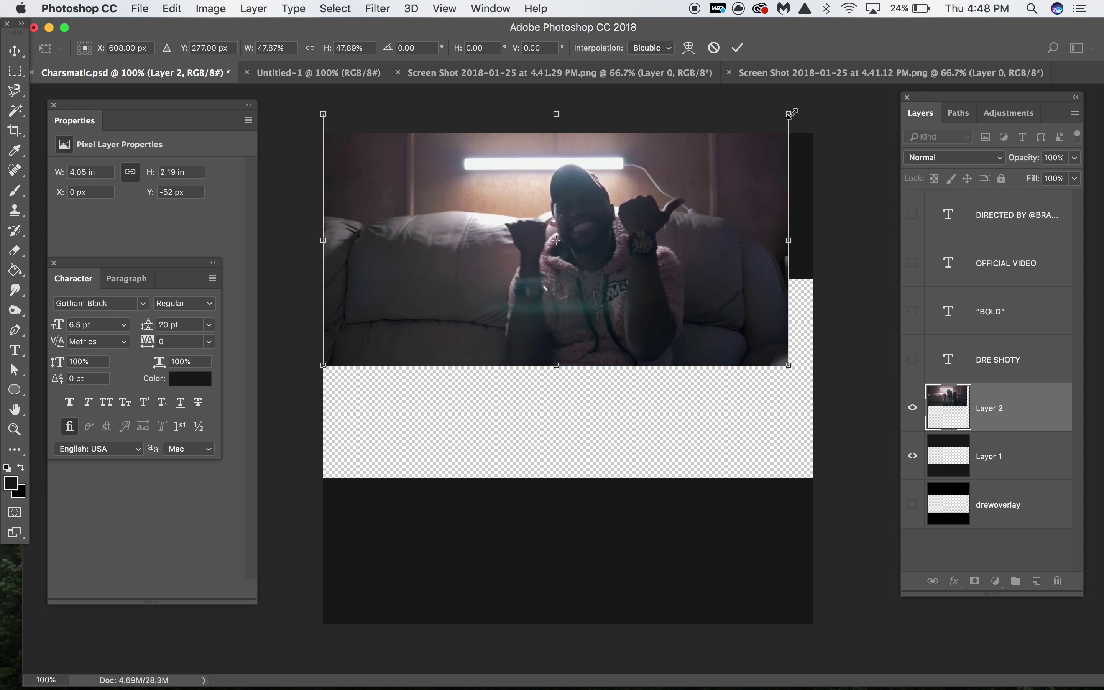
drag(792, 113, 831, 100)
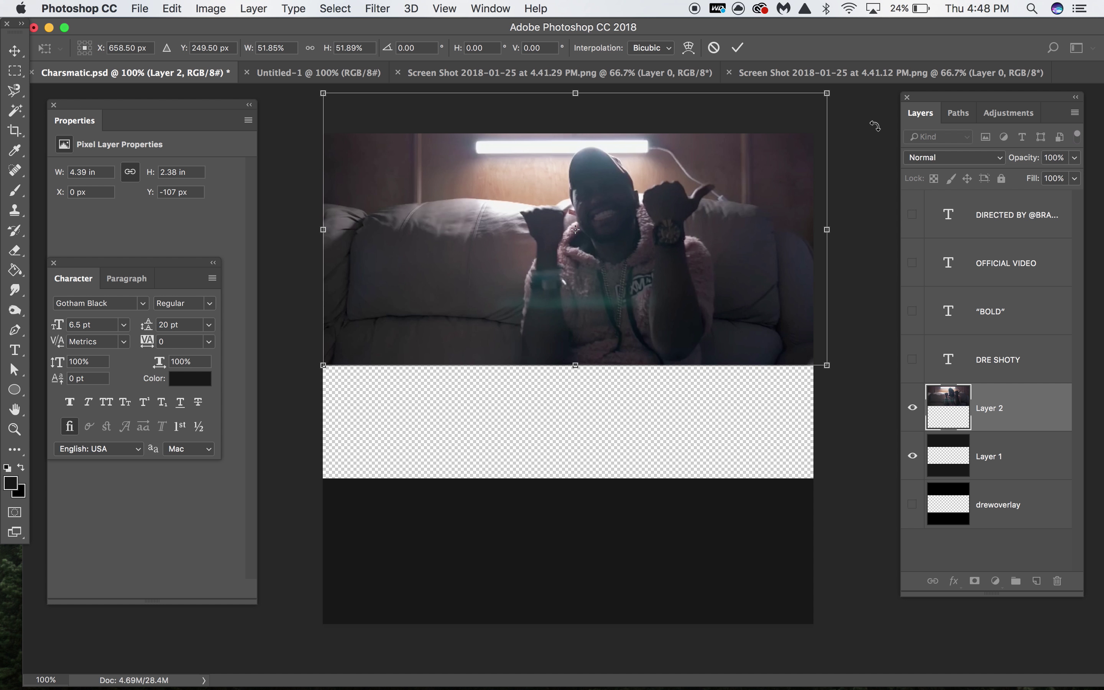
key(Return)
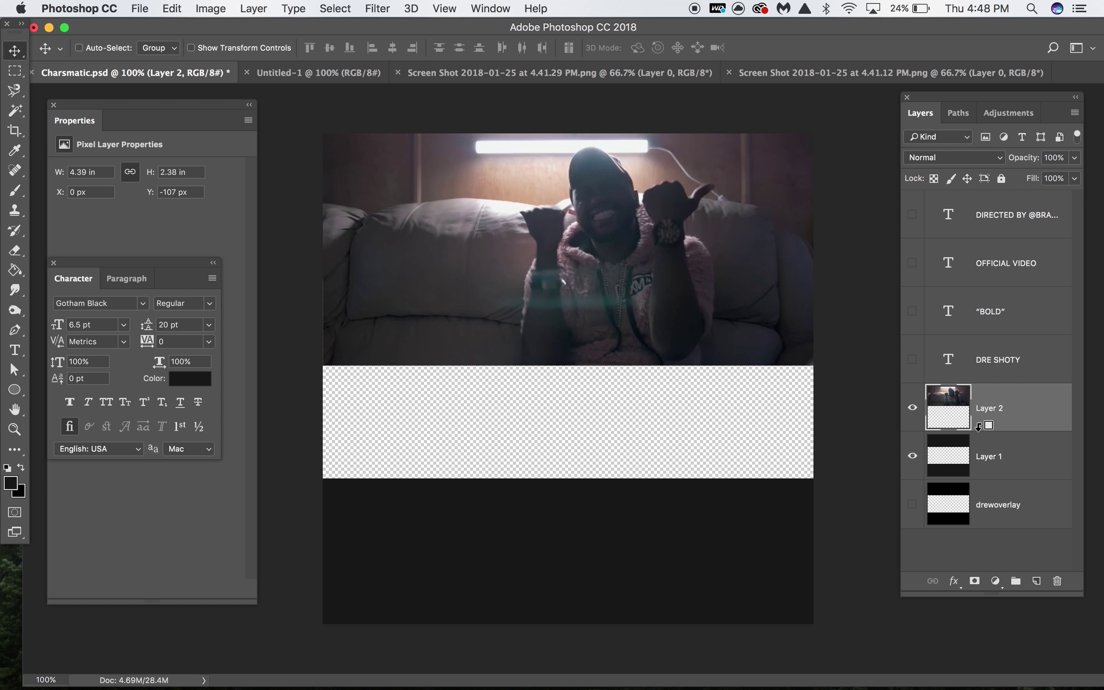
- Clip Layer 2 to Layer 1 and reposition the photo within the upper band at about X -19 px, Y -148 px
alt+click(977, 429)
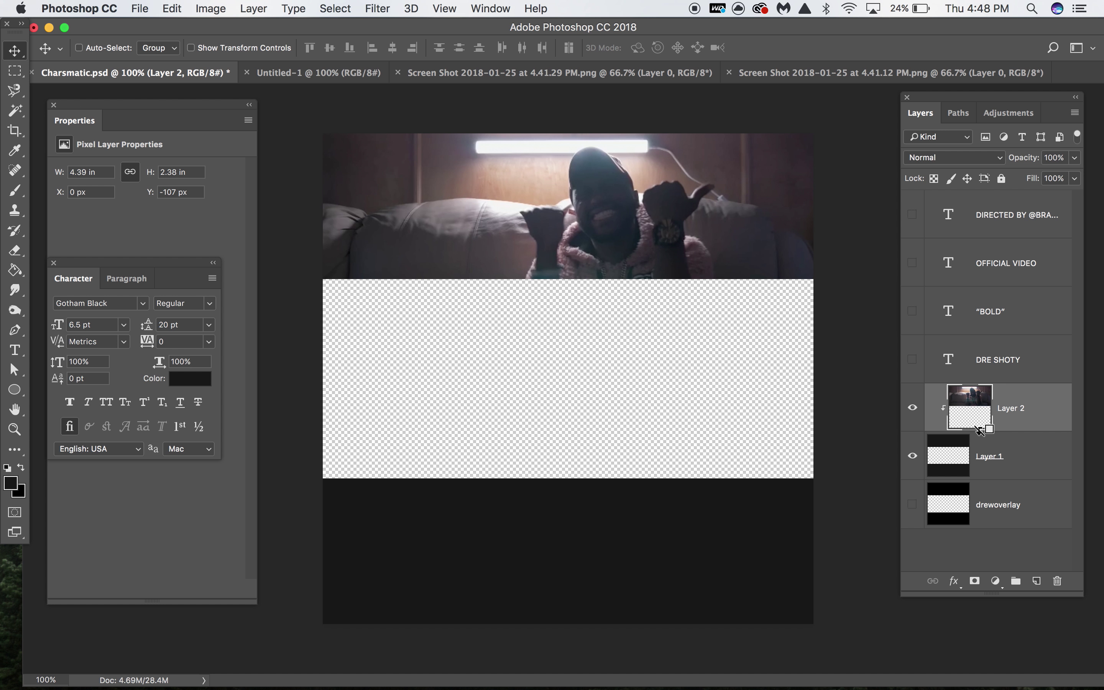
click(1020, 453)
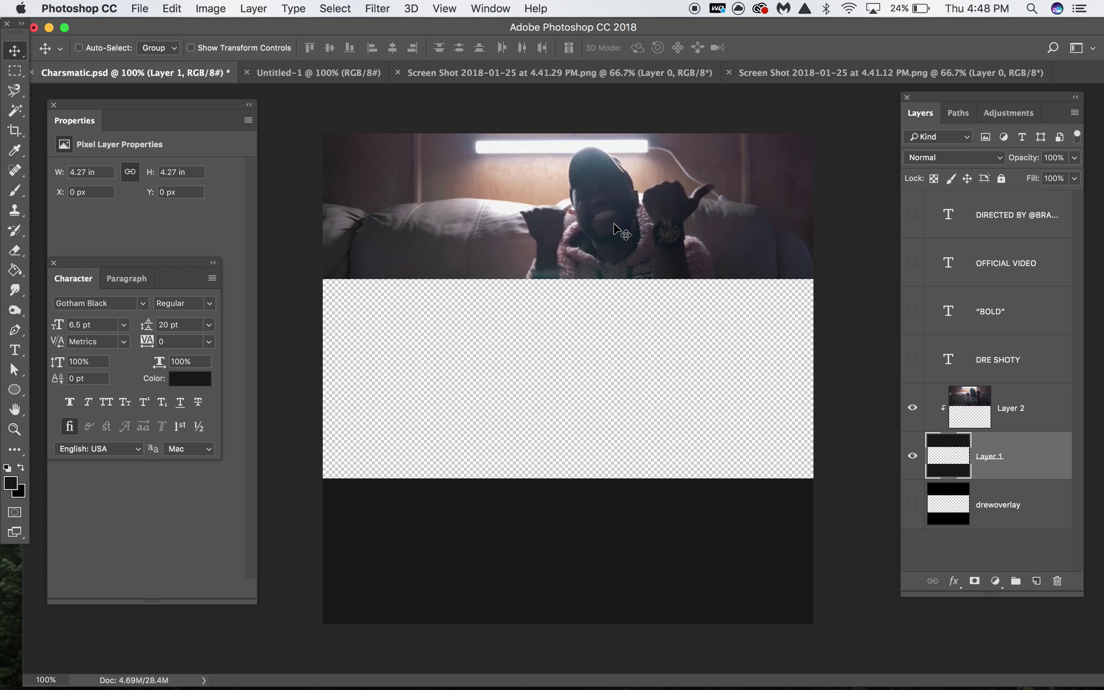
mouse_move(611, 226)
mouse_down()
mouse_move(641, 225)
mouse_move(611, 225)
mouse_move(622, 204)
mouse_move(451, 192)
mouse_move(439, 505)
mouse_move(574, 278)
mouse_move(626, 573)
mouse_move(626, 533)
mouse_move(691, 308)
mouse_move(621, 220)
mouse_move(623, 206)
mouse_up()
click(1008, 404)
key(super+minus)
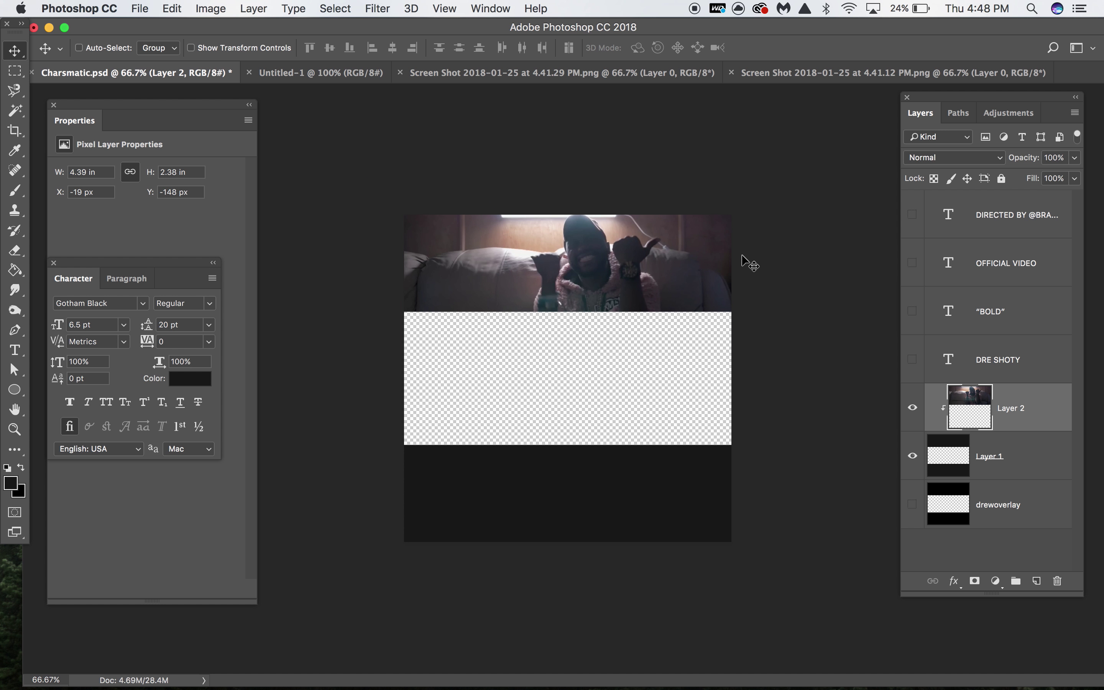
- Scale Layer 2 to about 4.38 by 2.37 in and align it at X 0 px, Y -142 px
key(super+t)
drag(735, 171, 739, 173)
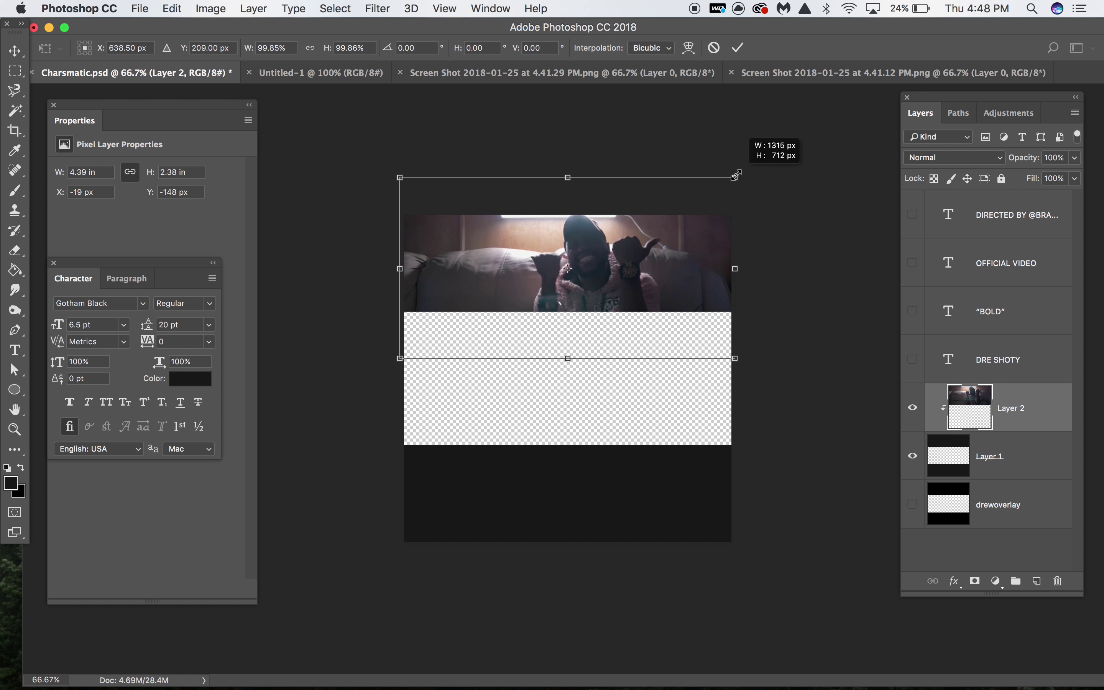
drag(637, 271, 721, 227)
key(Return)
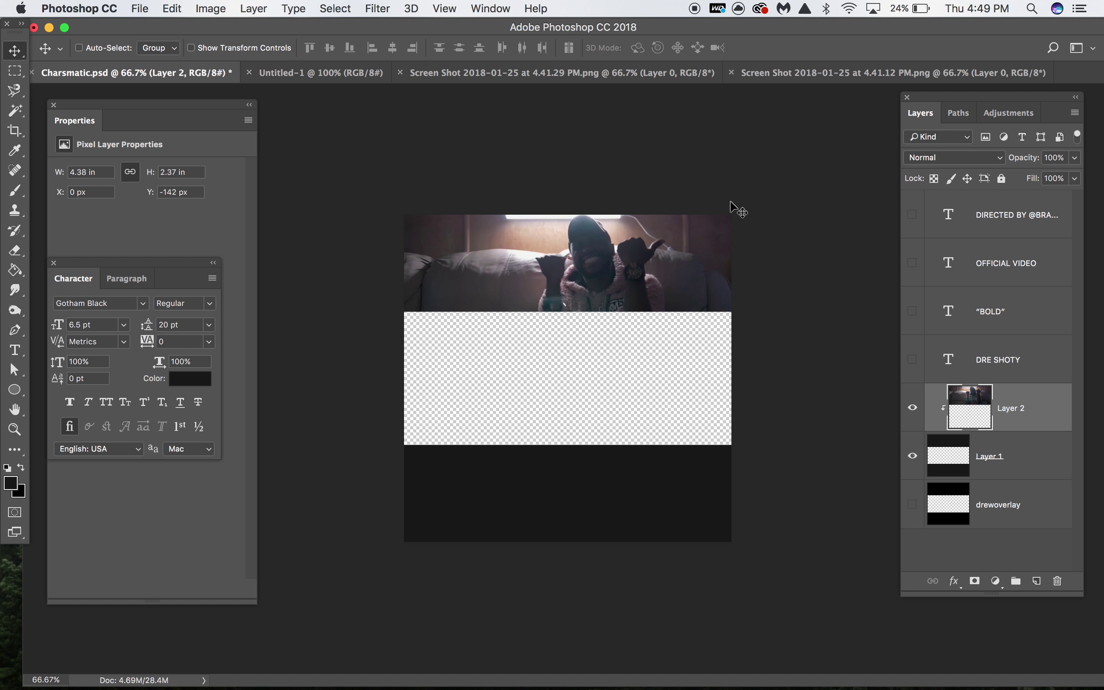
- Copy the 4.41.29 PM screenshot into Charsmatic.psd as a new layer above Layer 2, over the lower part of the canvas
click(533, 74)
drag(578, 292, 209, 75)
mouse_move(528, 466)
mouse_down()
mouse_move(552, 484)
mouse_move(584, 451)
mouse_move(543, 467)
mouse_up()
- Scale Layer 3 to about 52.5% and position it over the lower band at X -60 px, Y 765 px
key(super+t)
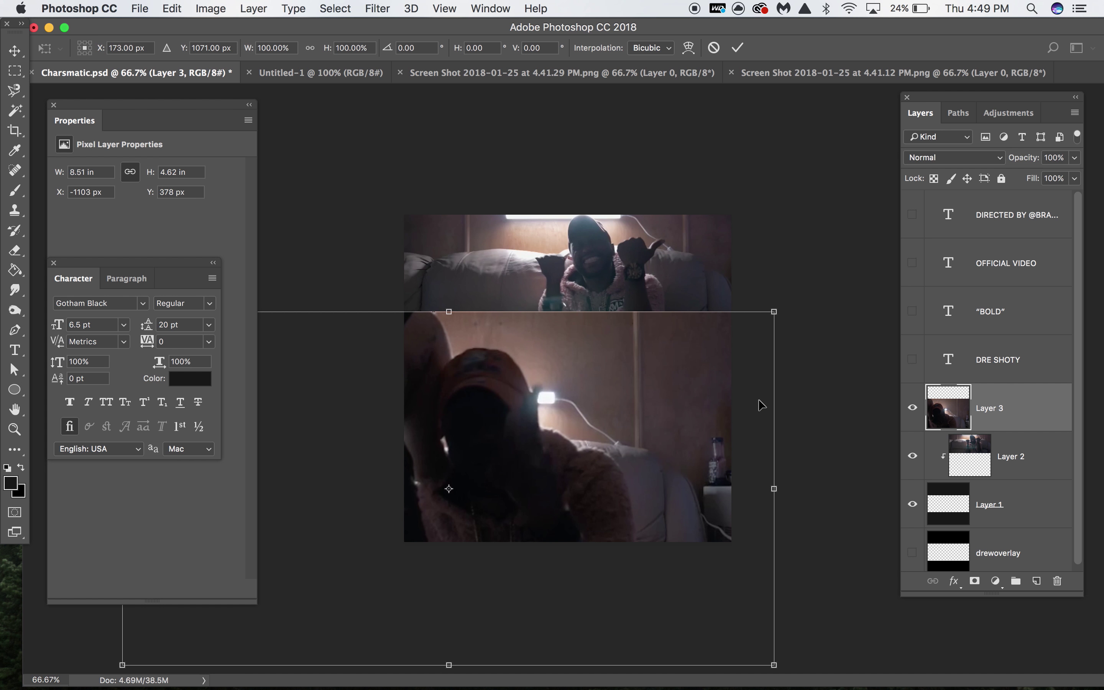
drag(772, 312, 420, 503)
drag(345, 583, 656, 513)
drag(430, 437, 389, 410)
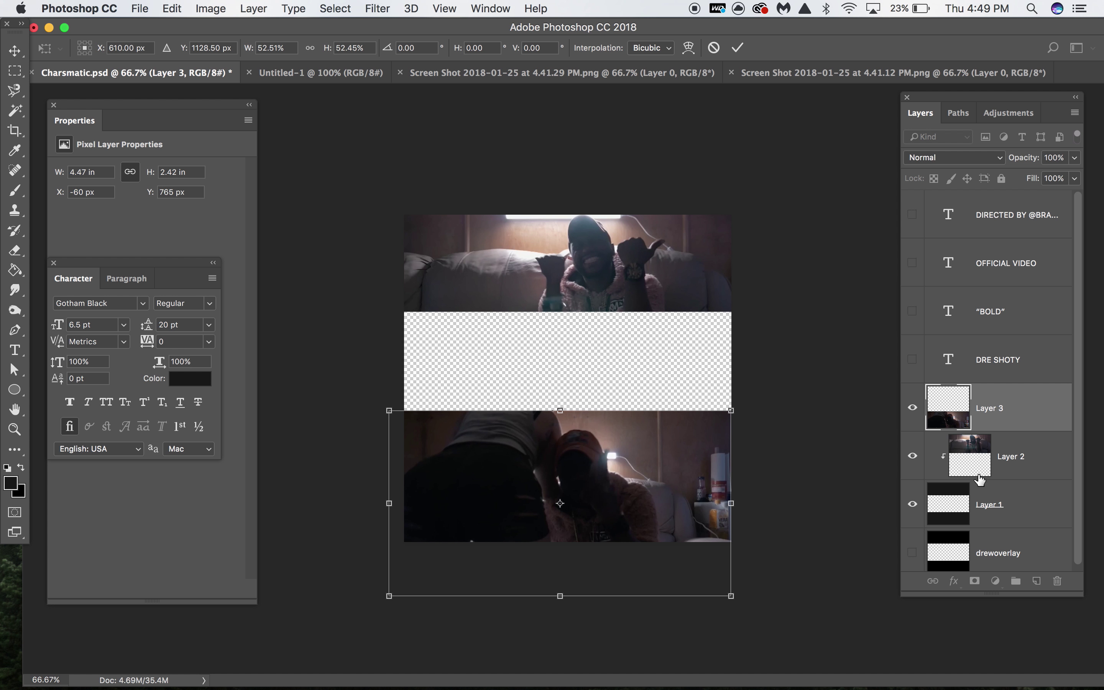
key(Return)
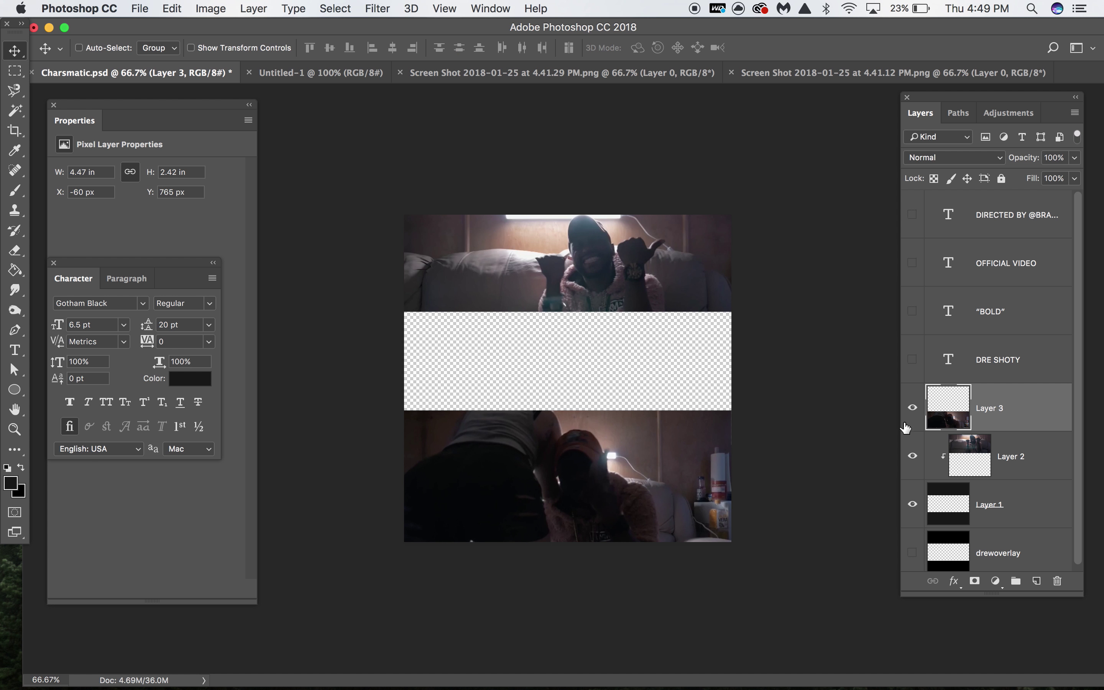
- Clip Layer 3 to the band layer, then enlarge it to about 4.65 by 2.52 in at X -40 px, Y 775 px
alt+click(979, 429)
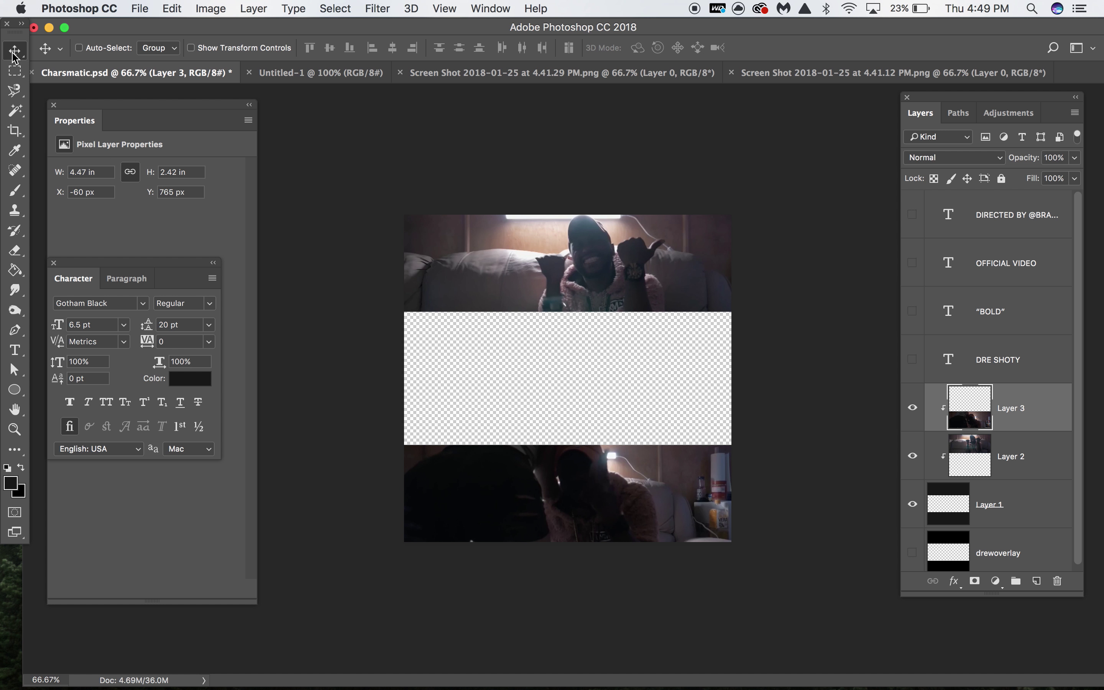
key(super+t)
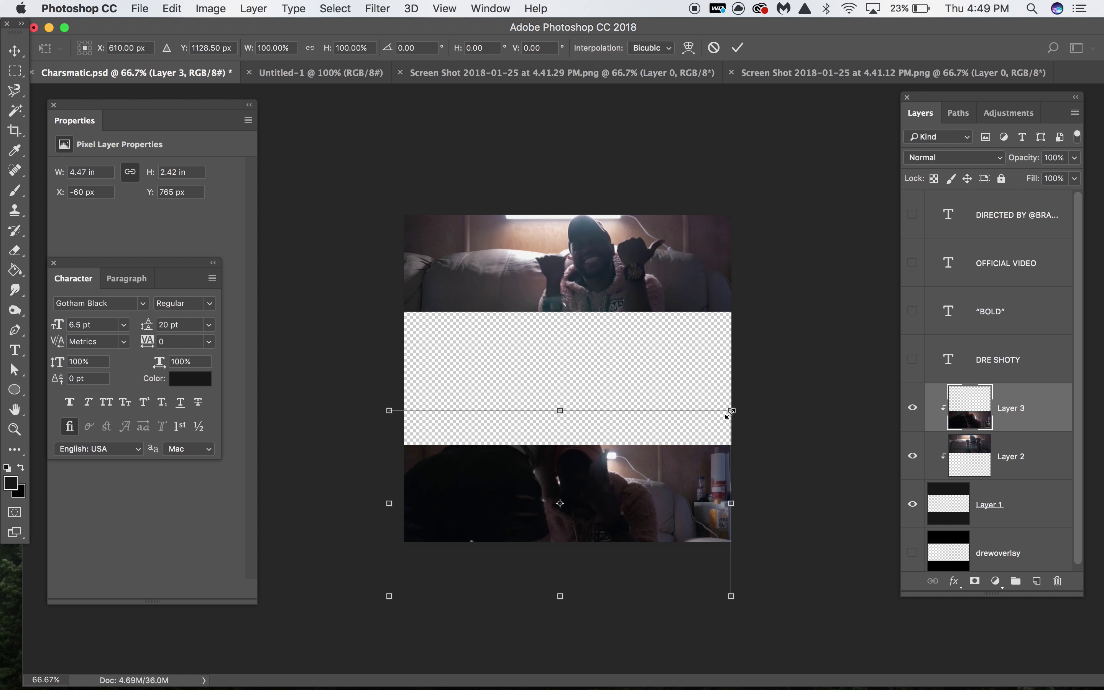
mouse_move(732, 408)
mouse_down()
mouse_move(744, 398)
mouse_move(700, 422)
mouse_move(740, 406)
mouse_up()
drag(673, 510, 686, 506)
drag(748, 412, 751, 408)
drag(712, 472, 708, 477)
key(Return)
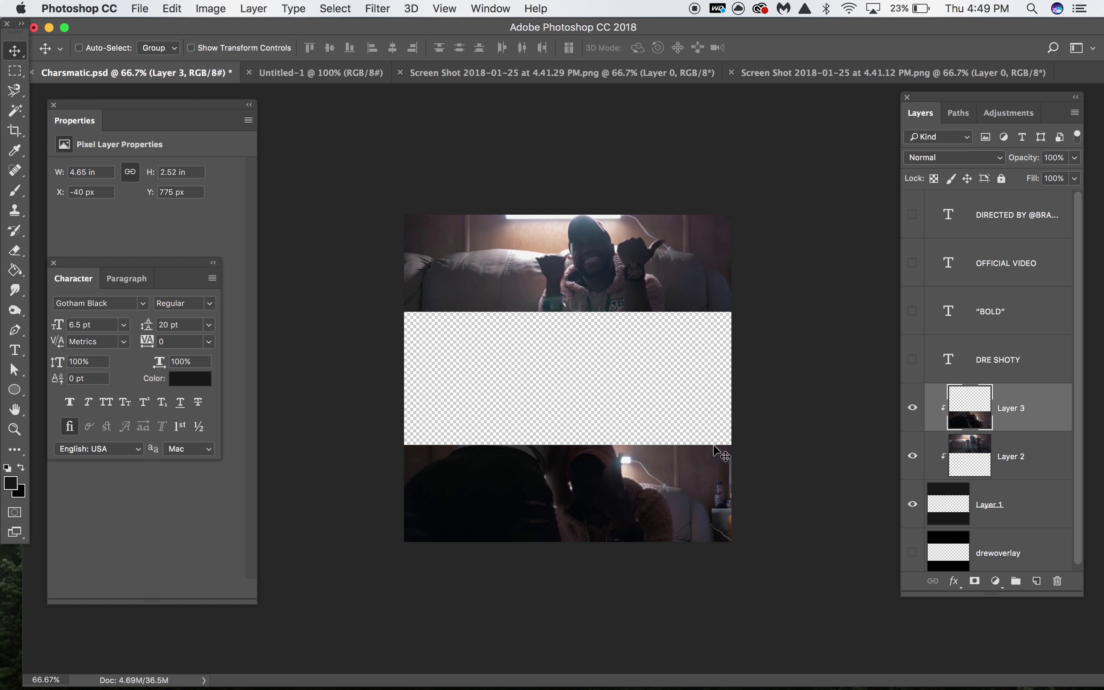
- Show the DRE SHOTY, "BOLD", OFFICIAL VIDEO and DIRECTED BY text layers
click(912, 356)
click(912, 312)
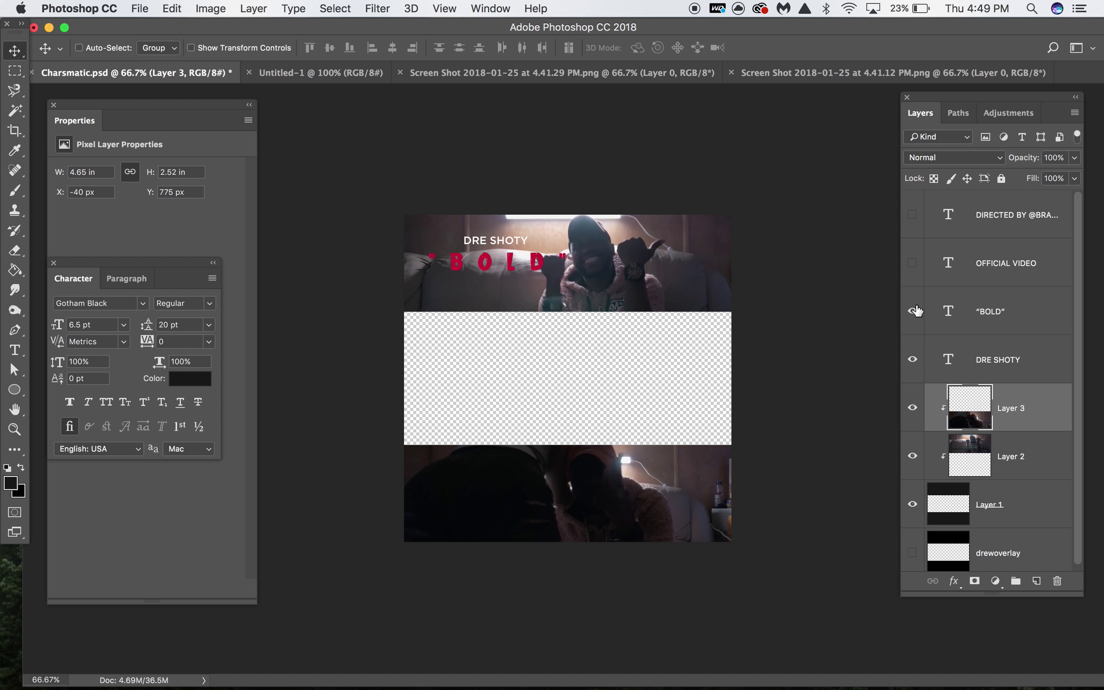
click(912, 263)
click(912, 214)
key(t)
click(739, 507)
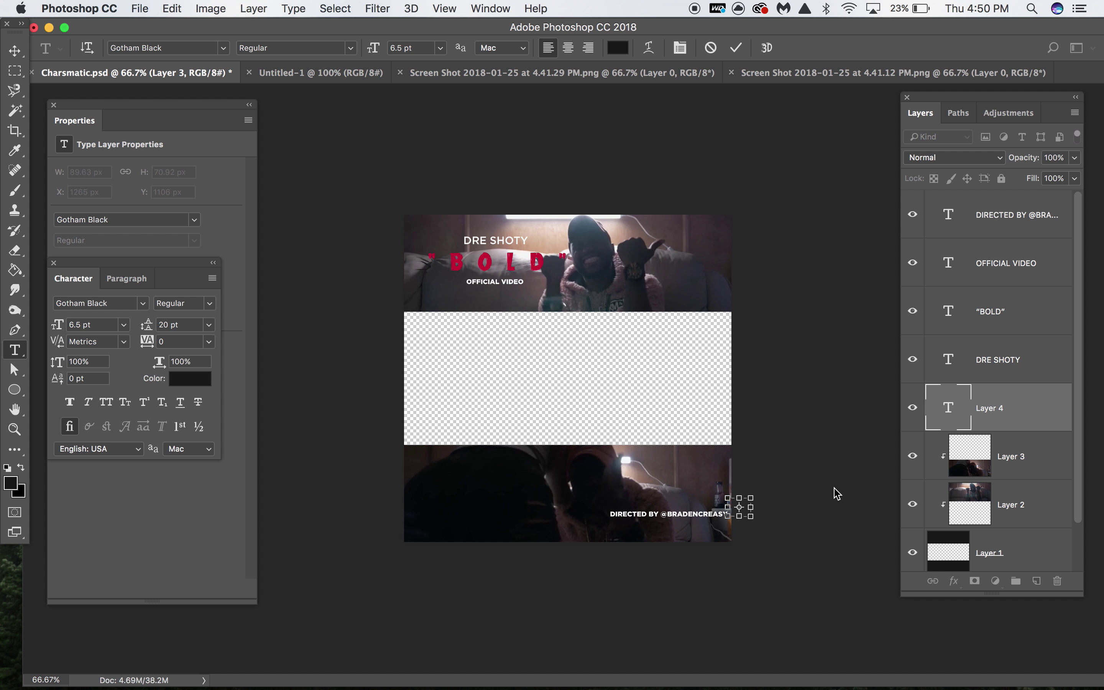
click(998, 356)
click(1003, 406)
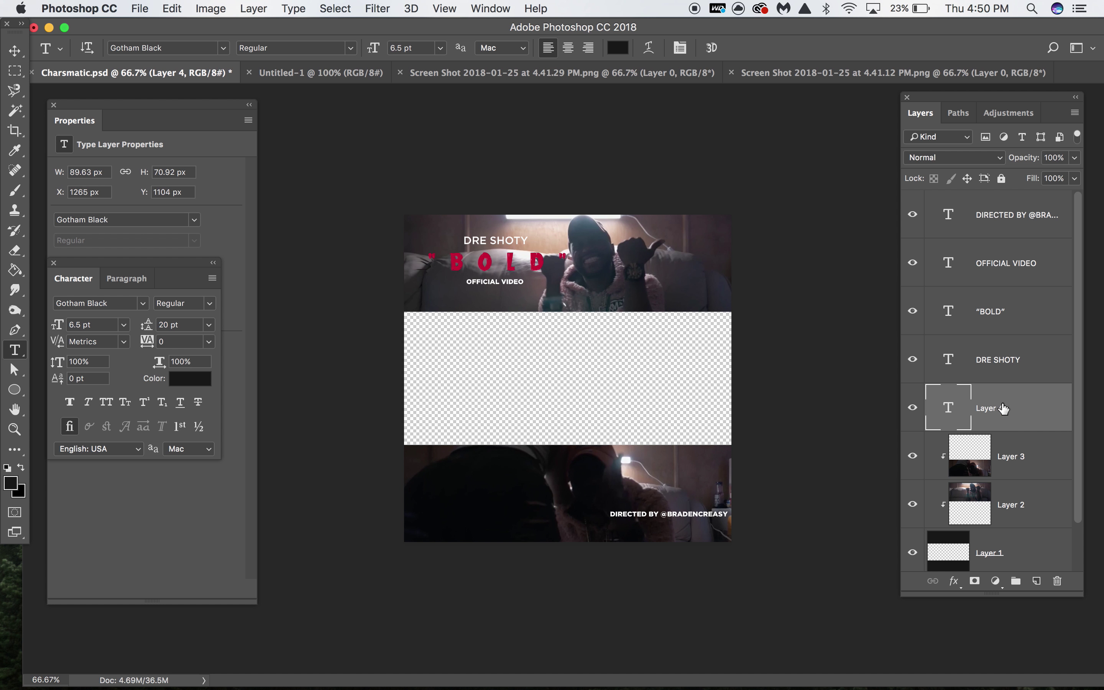
click(1057, 581)
click(665, 251)
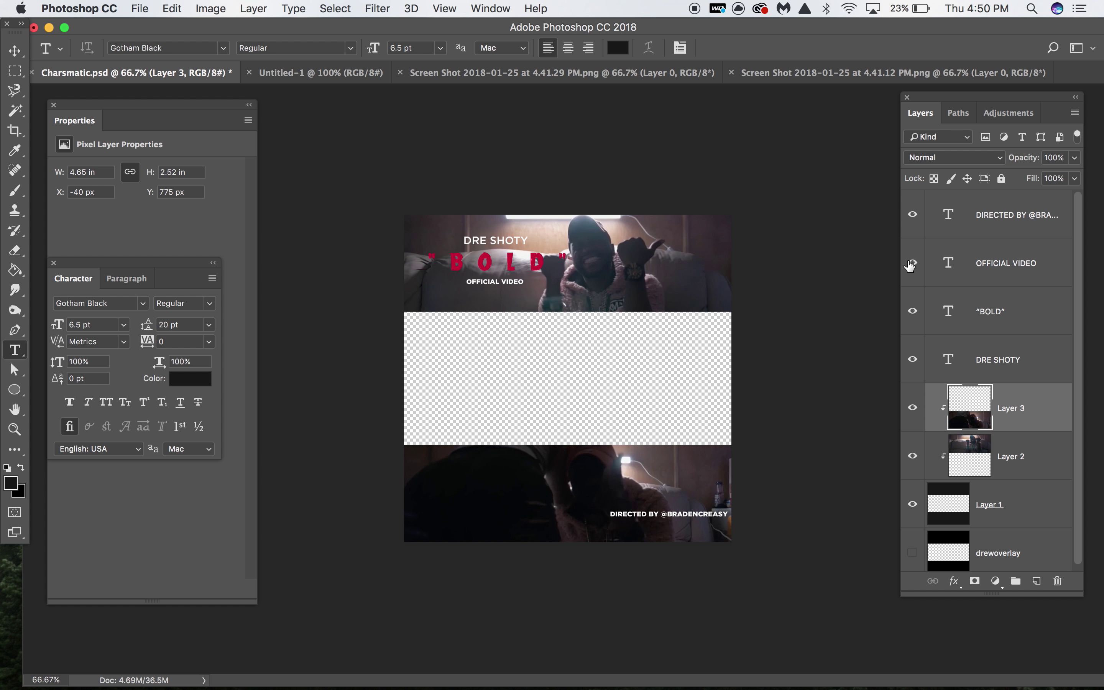
click(1020, 220)
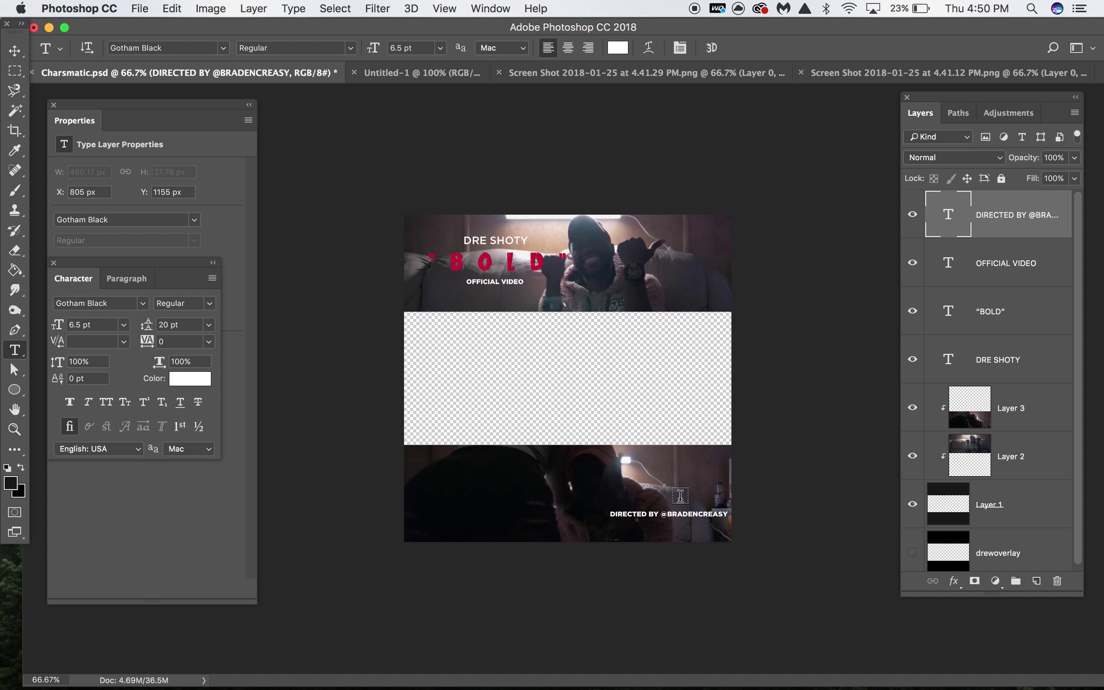
triple_click(693, 512)
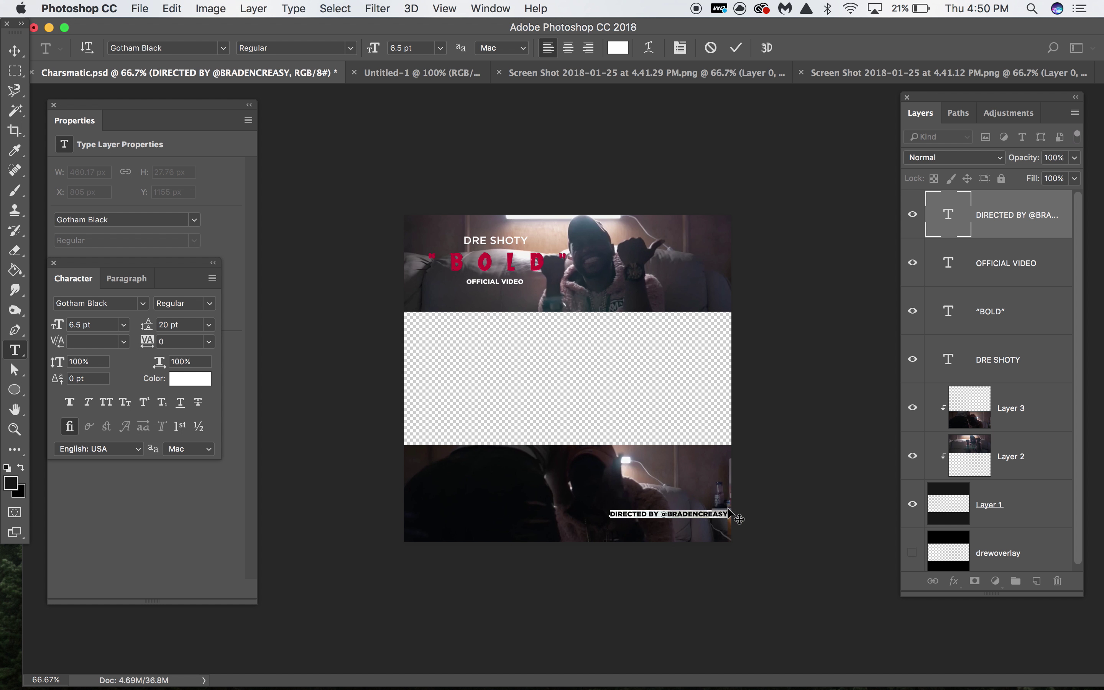
click(726, 512)
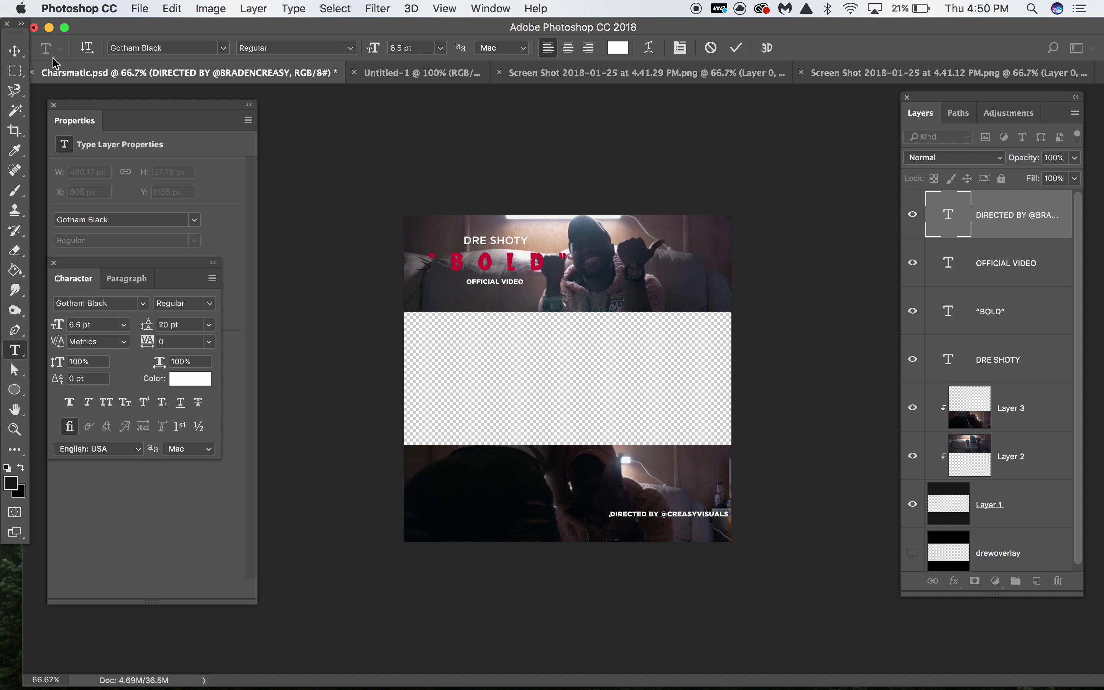
click(15, 50)
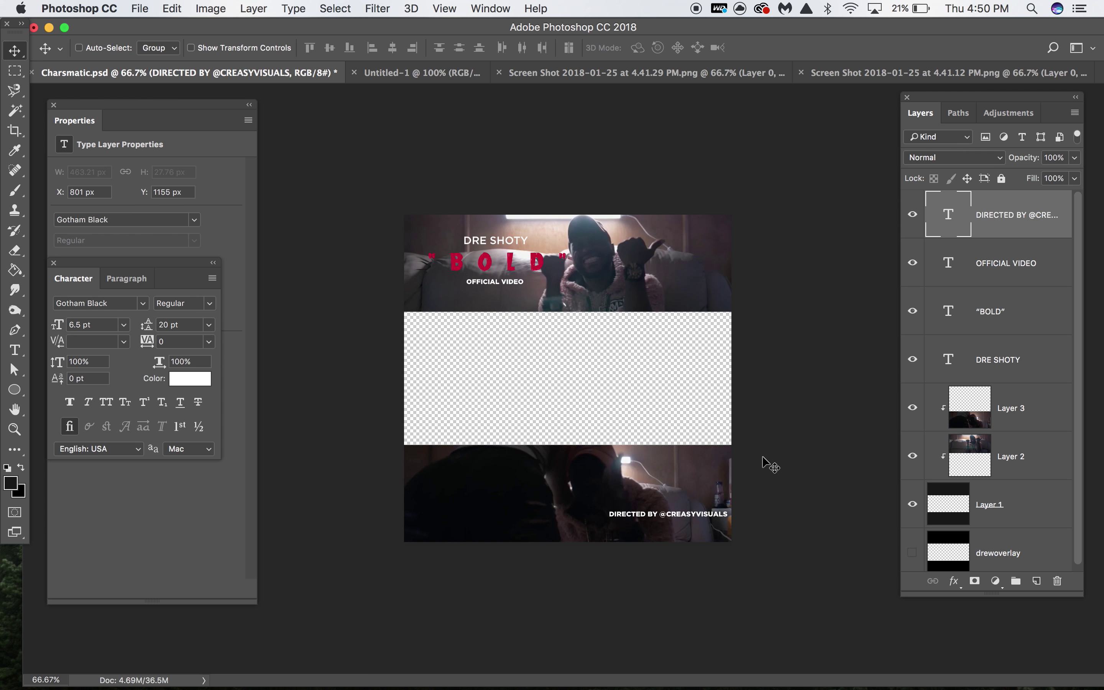
drag(745, 511, 733, 532)
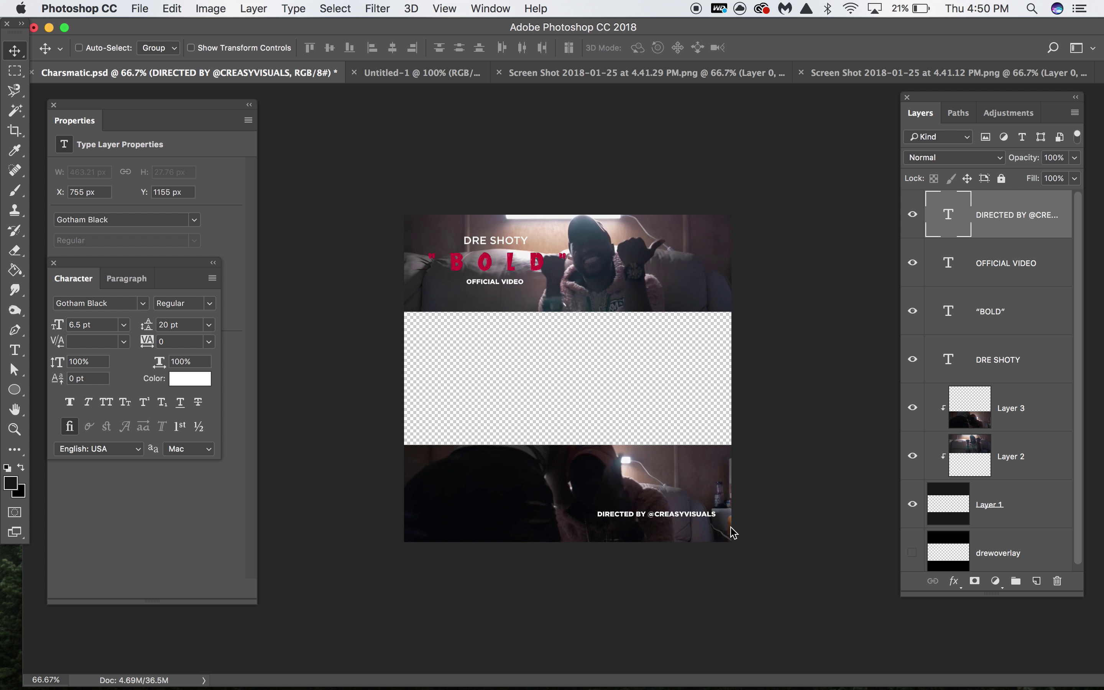
key(Left)
- Replace the DRE SHOTY artist text in the upper band with MOUCE
click(979, 269)
click(1003, 315)
click(999, 356)
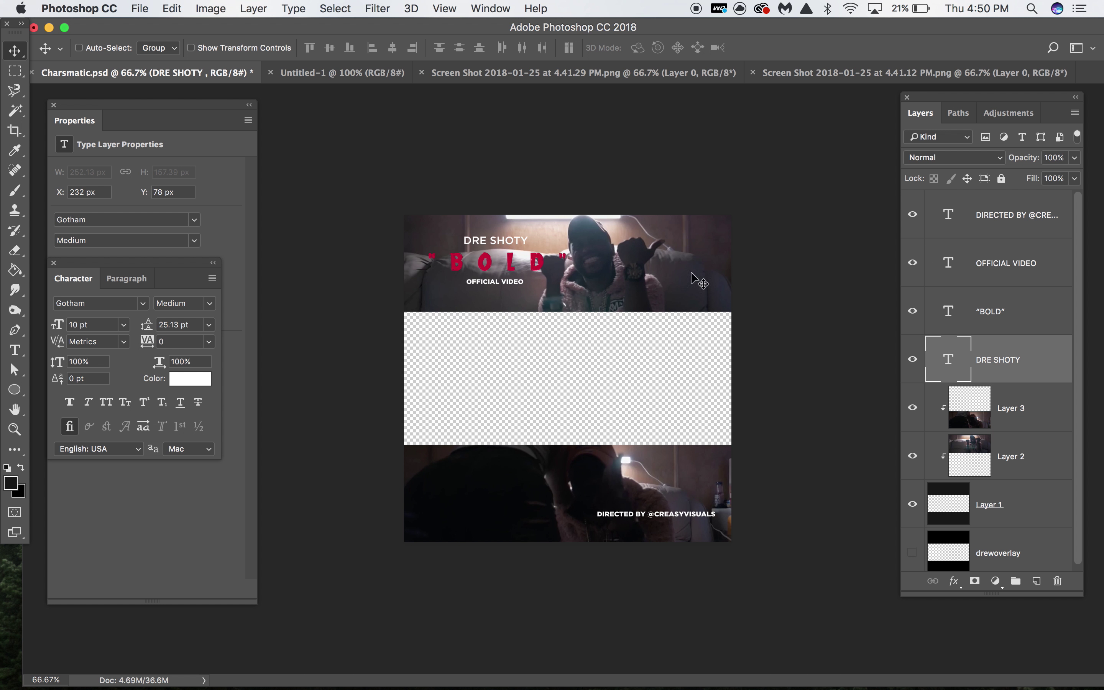
key(t)
drag(526, 242, 448, 240)
text(MOUCE)
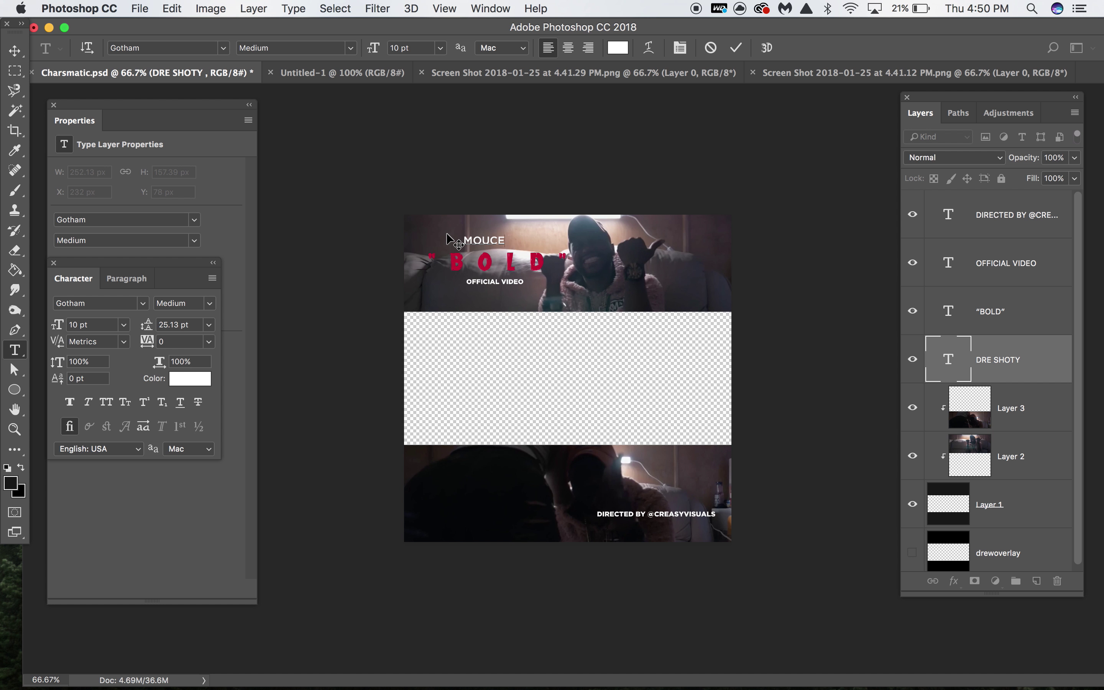
- Set the letter tracking of the MOUCE text to 480 and commit the text edit
drag(501, 238, 454, 243)
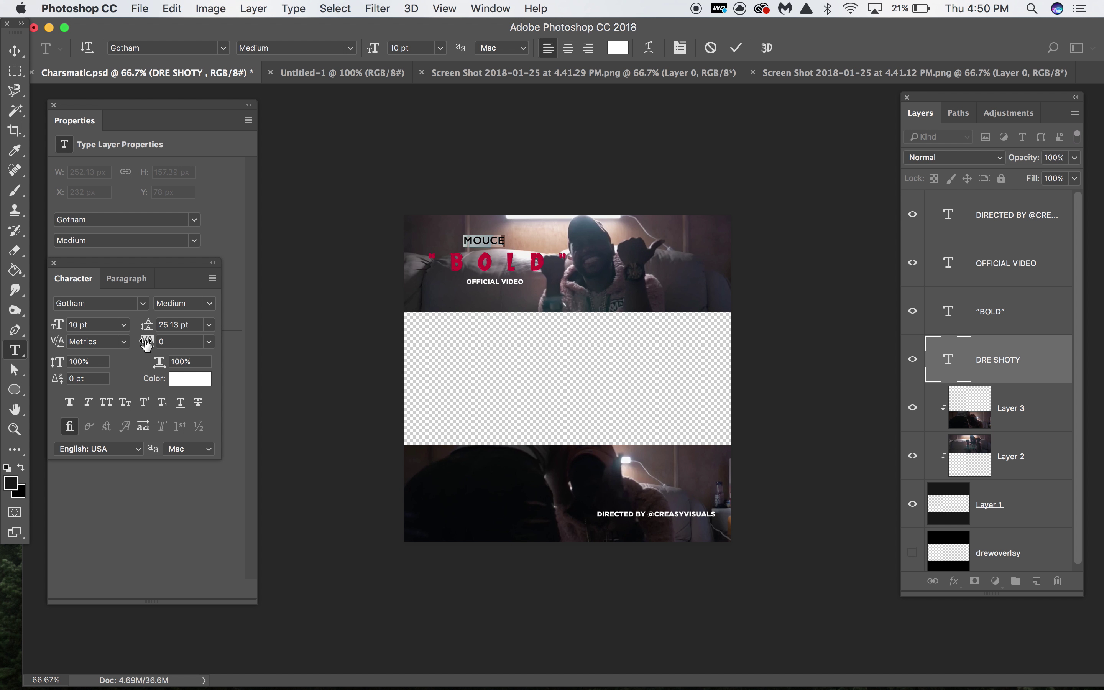
drag(147, 345, 163, 347)
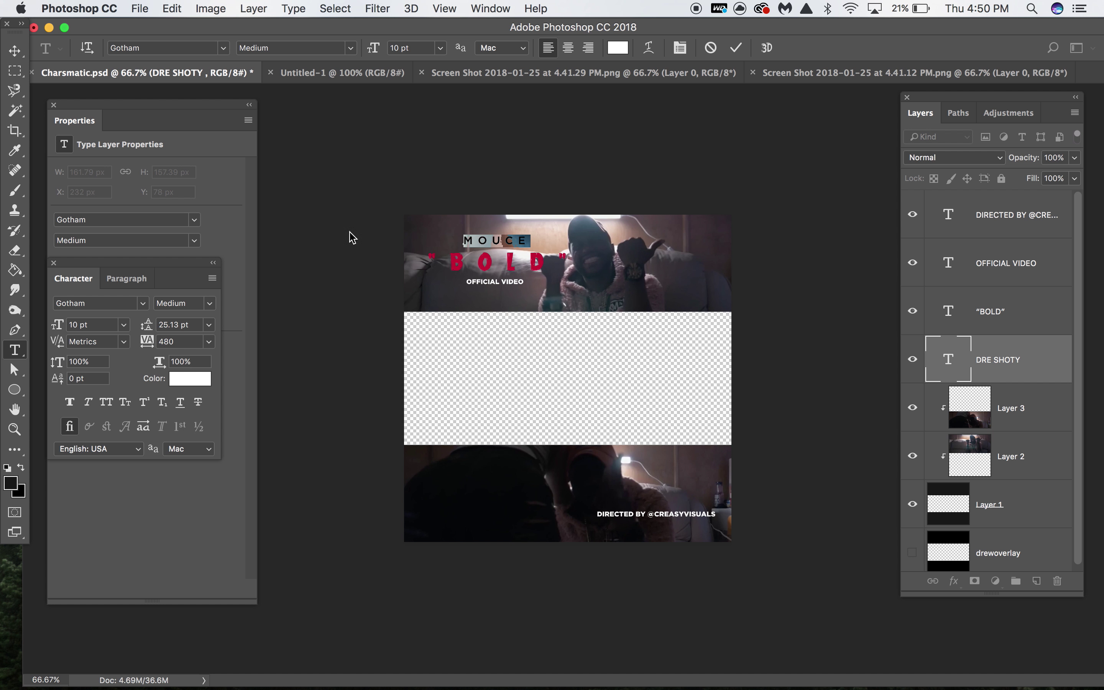
click(15, 50)
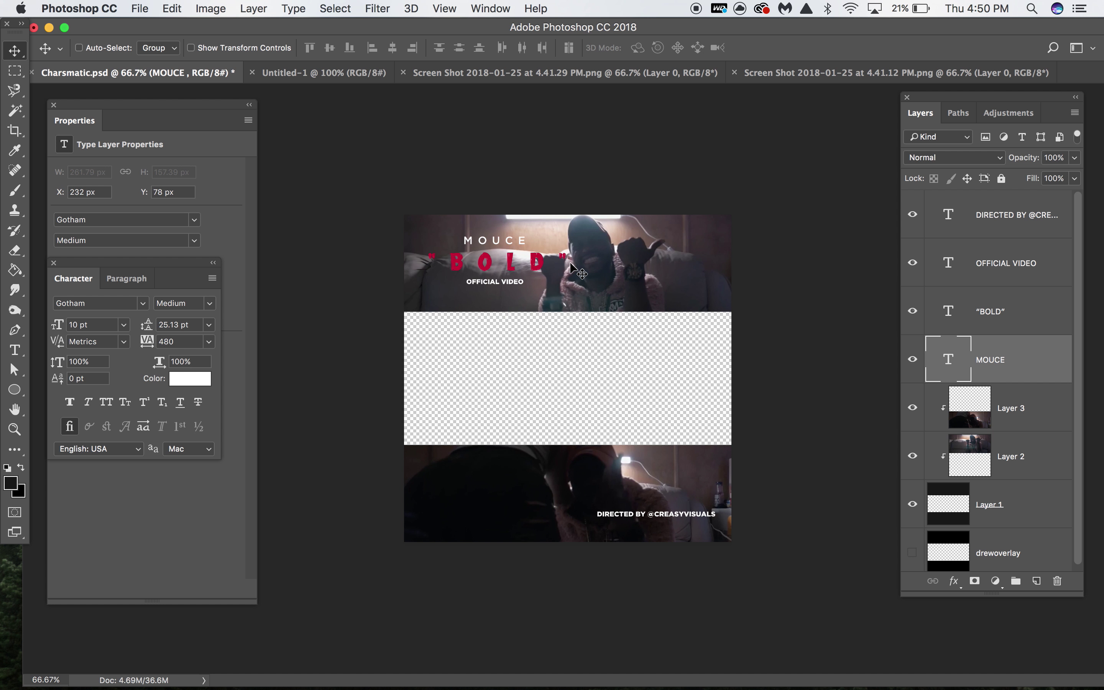
- Nudge the MOUCE text slightly sideways toward the canvas center and replace the "BOLD" title with BLACK BUSSN
drag(573, 268, 577, 269)
click(948, 327)
key(t)
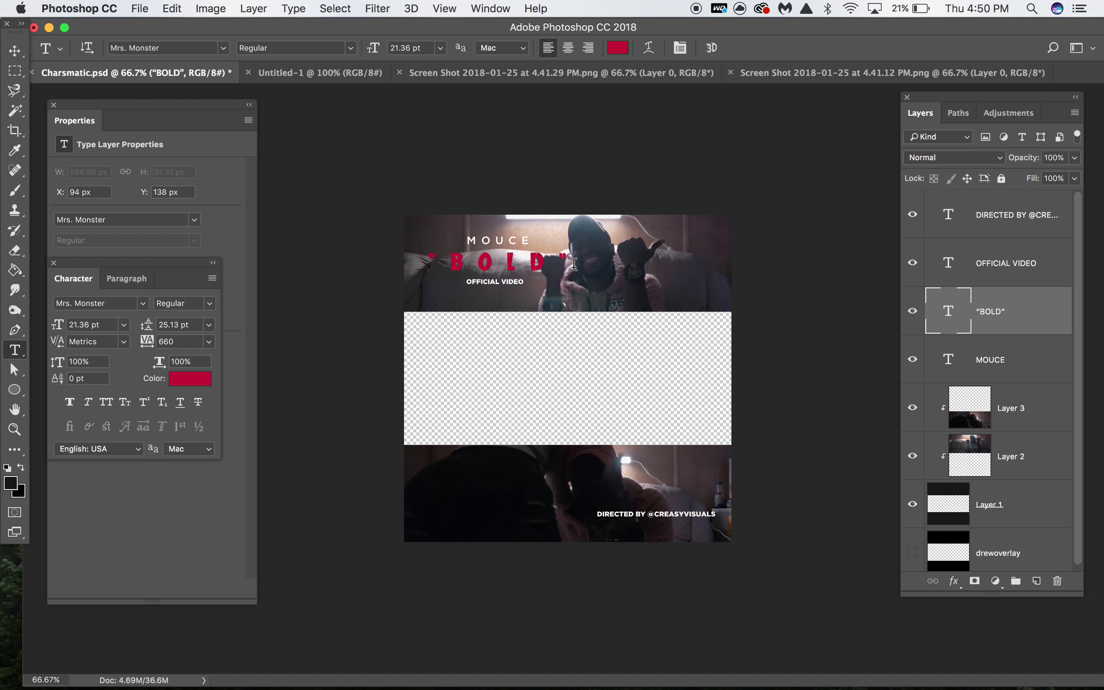
click(546, 261)
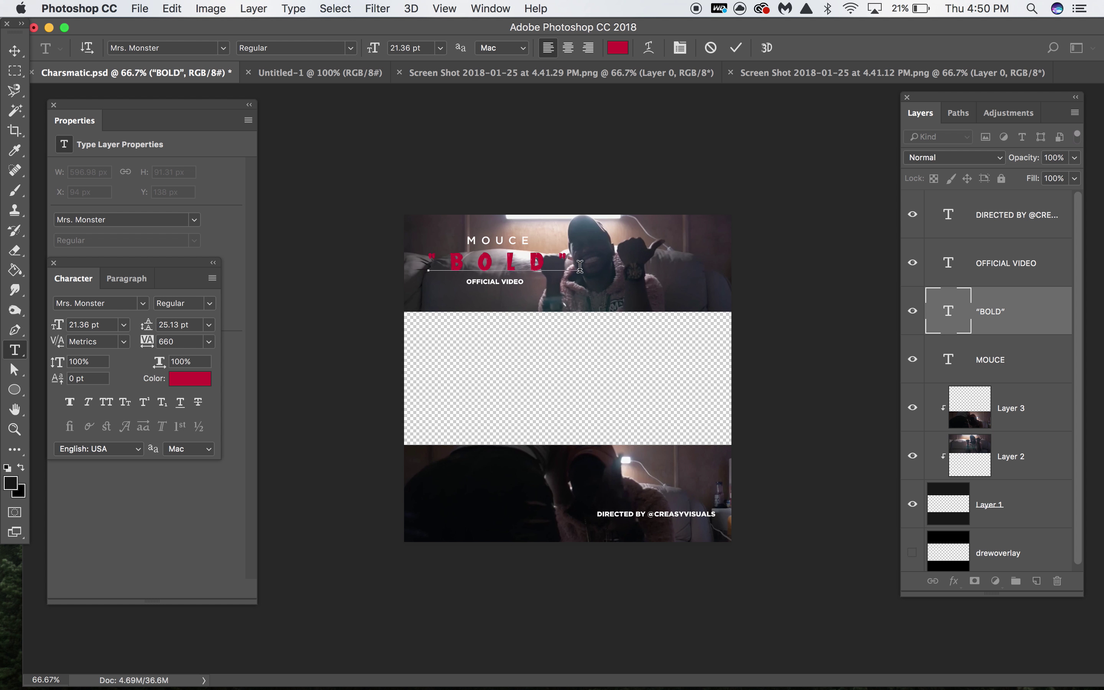
key(BackSpace)
key(BackSpace)
key(BackSpace)
key(BackSpace)
key(BackSpace)
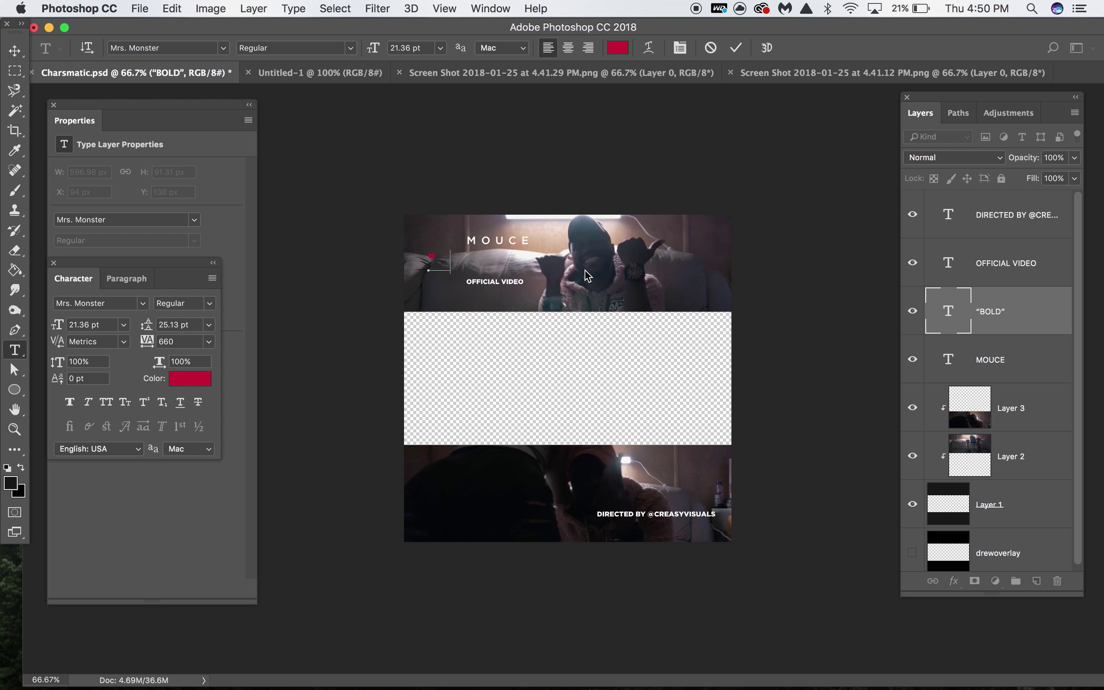
key(BackSpace)
text(BLACK B)
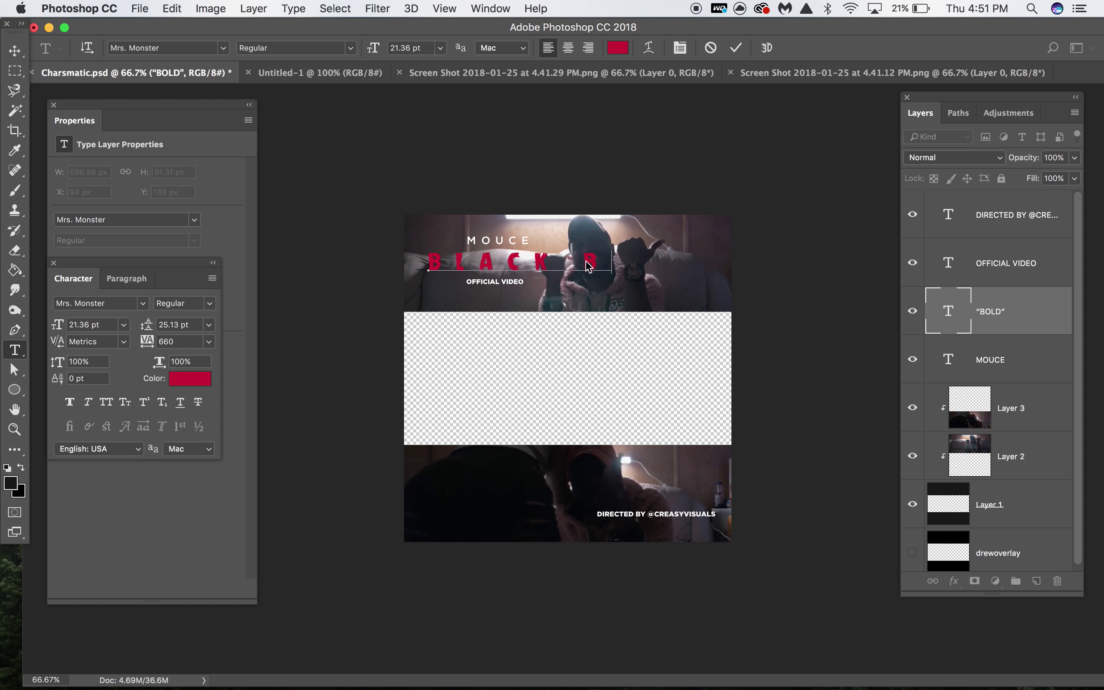
text(USSIN)
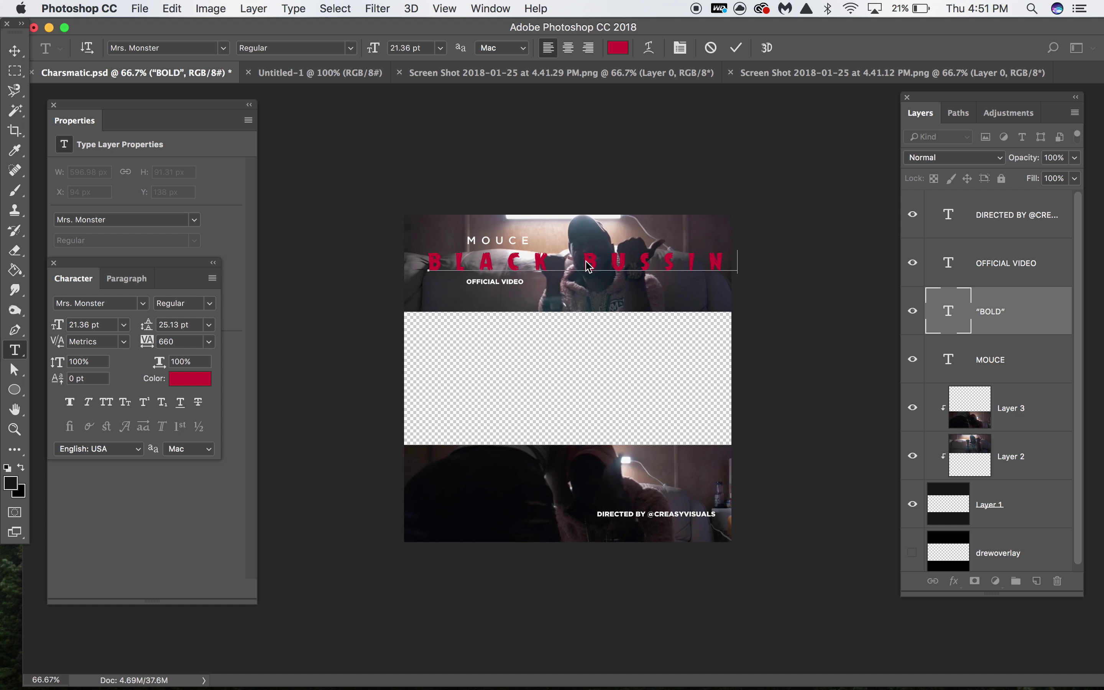
key(BackSpace)
key(BackSpace)
text(N)
- Recolor the entire BLACK BUSSN title from red to bright green with the text color picker
key(shift+Left)
key(shift+Left)
key(shift+Left)
key(shift+Left)
key(shift+Left)
key(shift+Left)
key(shift+Left)
key(shift+Left)
key(shift+Left)
key(shift+Left)
key(shift+Left)
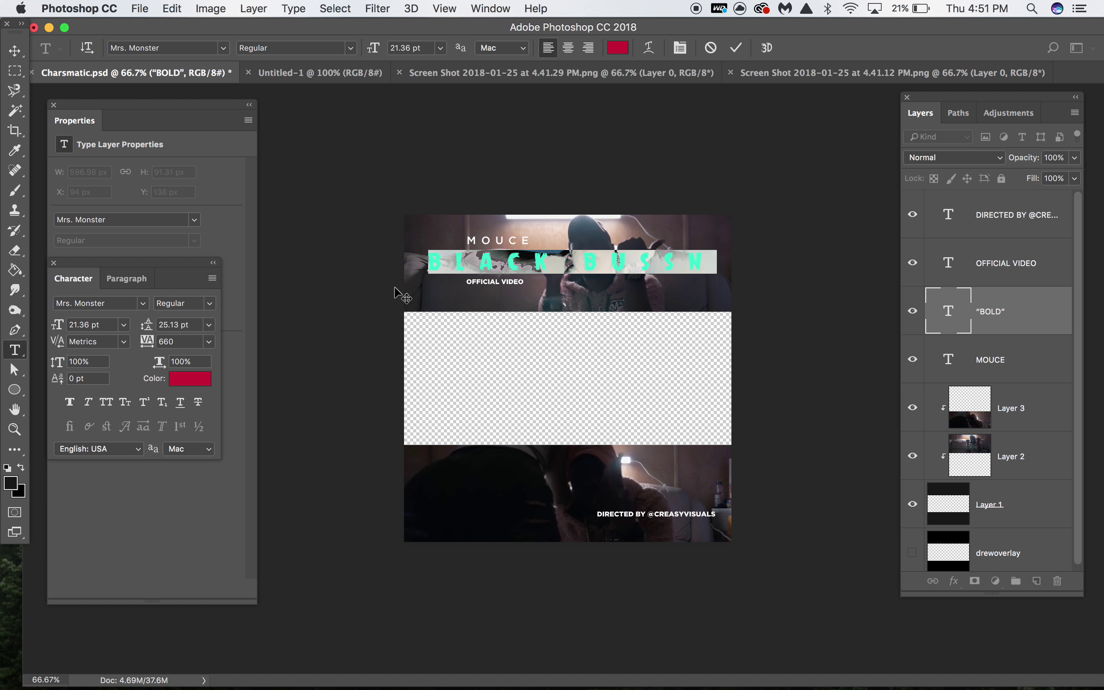
click(187, 381)
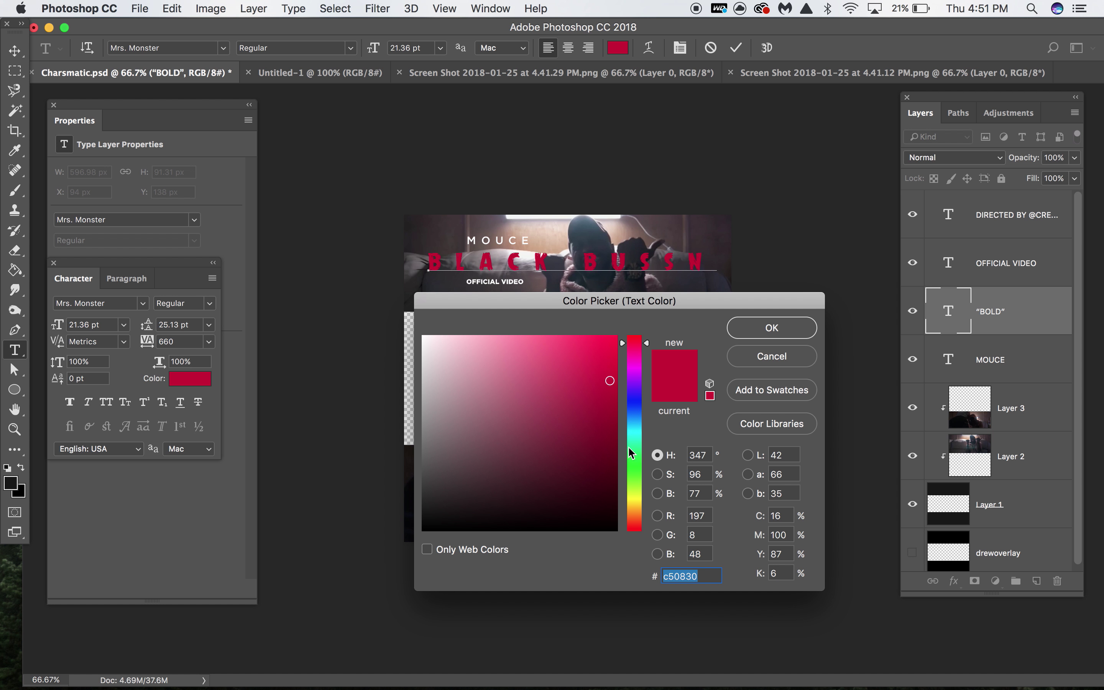
click(633, 465)
click(764, 328)
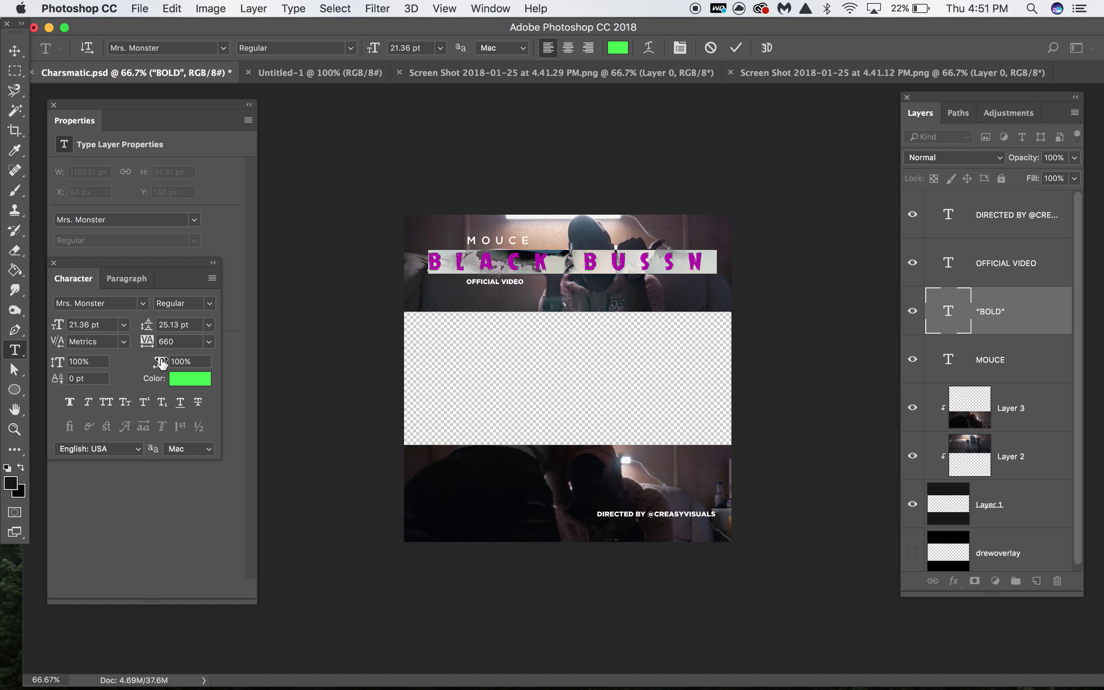
- Set the title's letter tracking to 180 and its font to Gotham Black Regular, and commit the text edit
drag(150, 347, 132, 346)
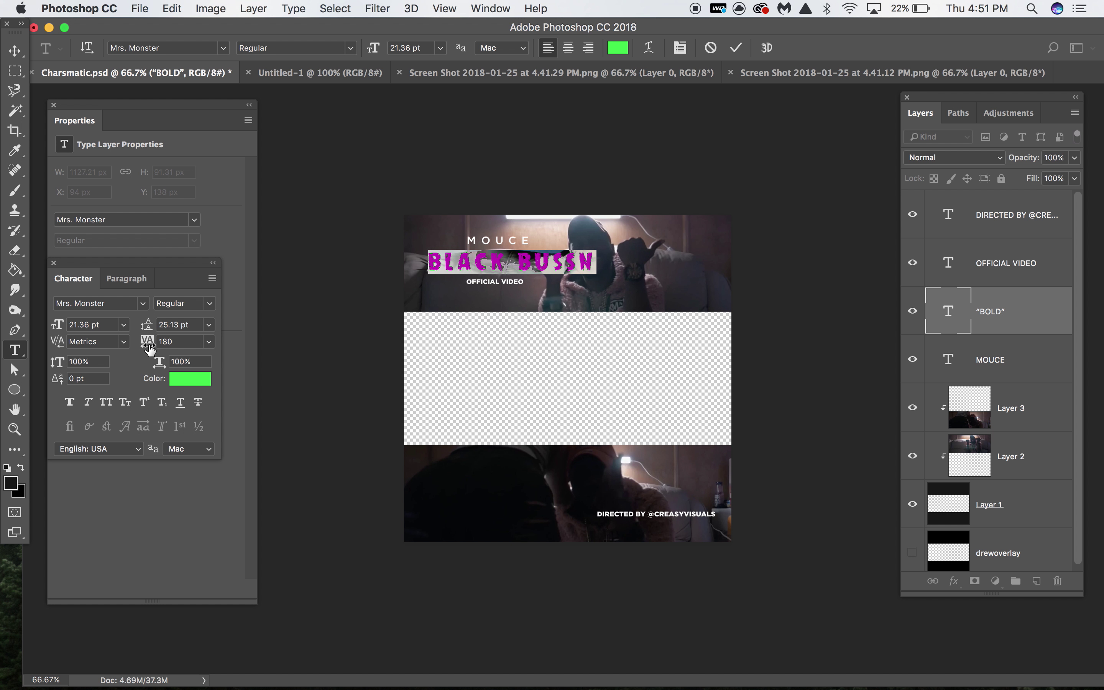
click(144, 305)
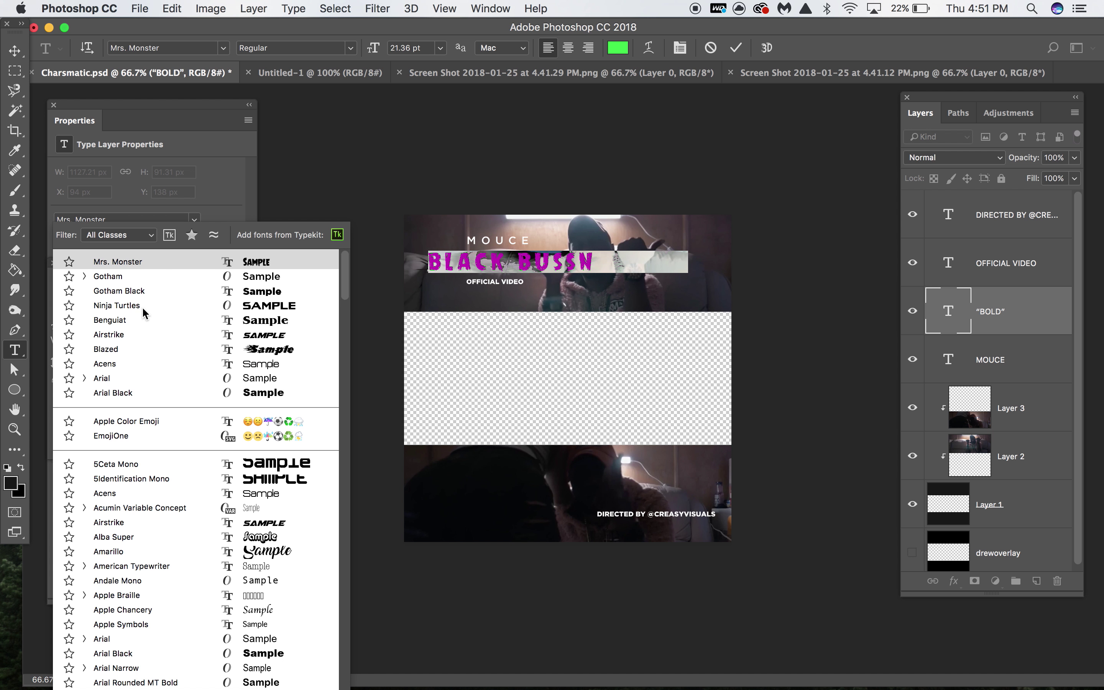
text(Goth)
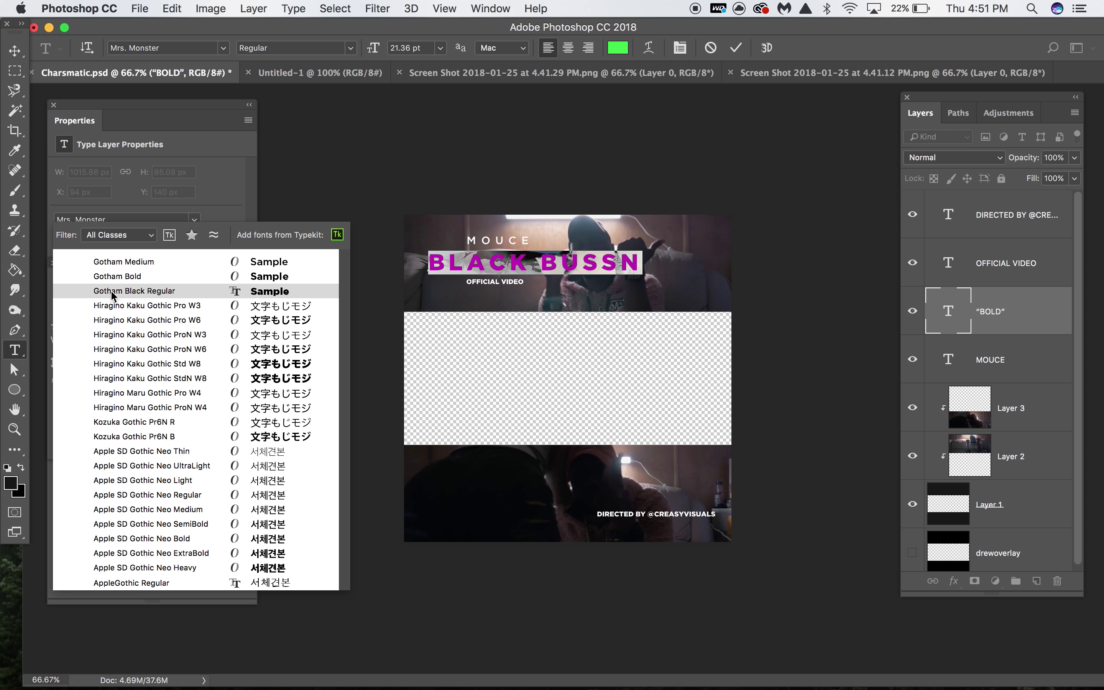
click(112, 292)
click(14, 50)
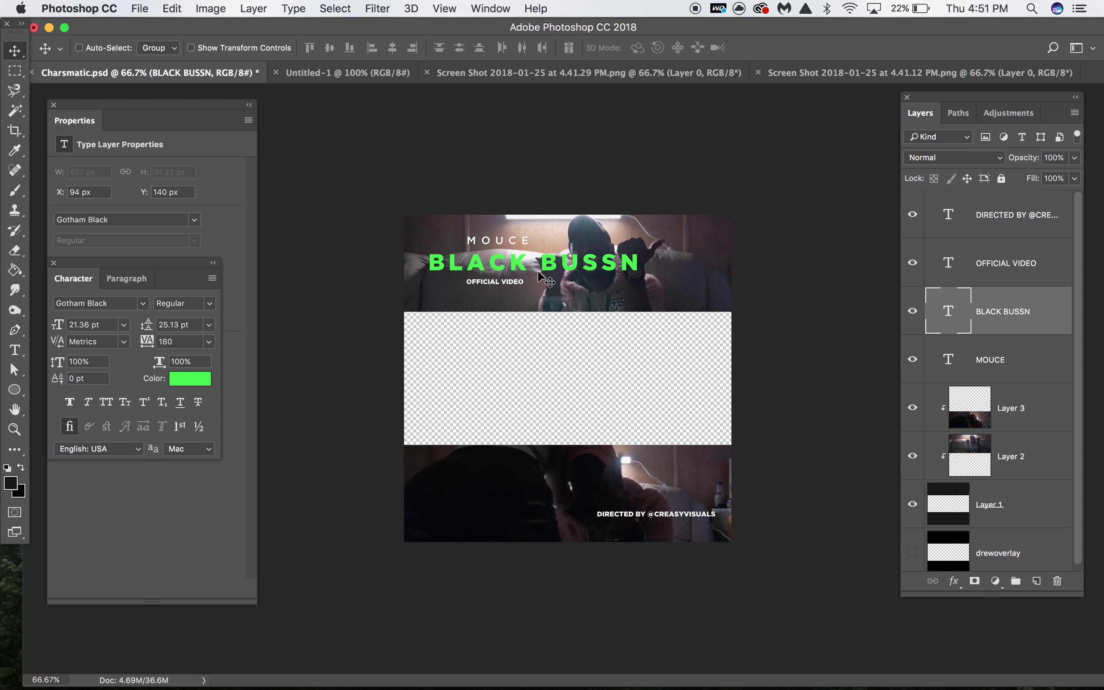
- Fit the green title into the upper band with tracking 100 and font size 18.36 pt, placed at X 56 px, Y 140 px
drag(538, 273, 518, 245)
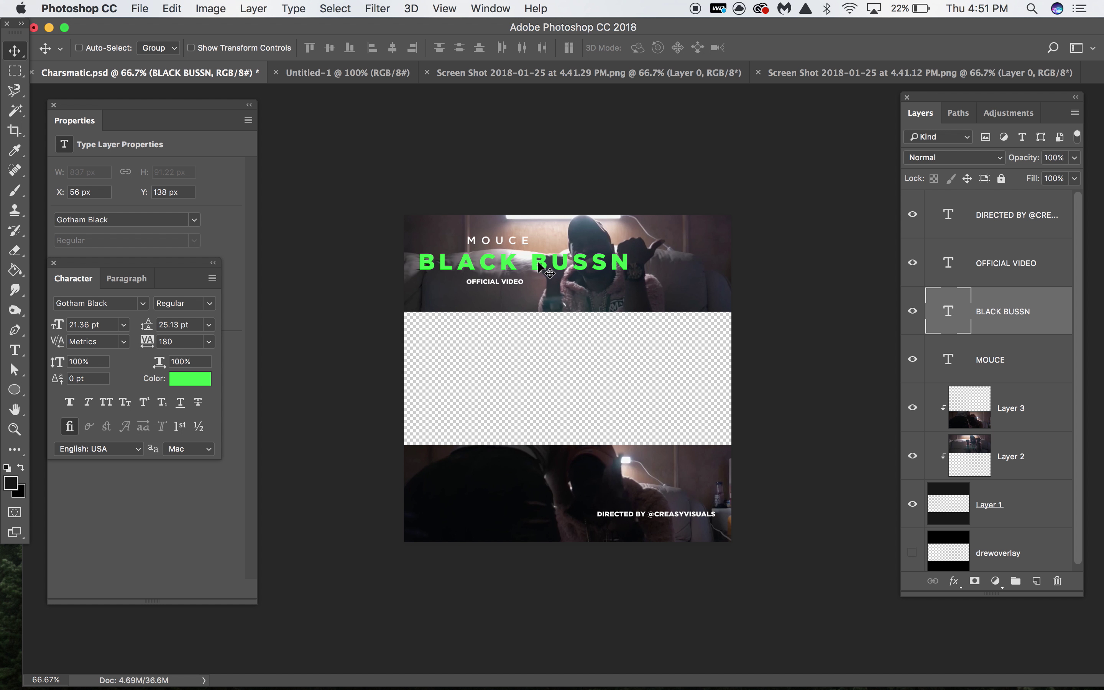
double_click(539, 268)
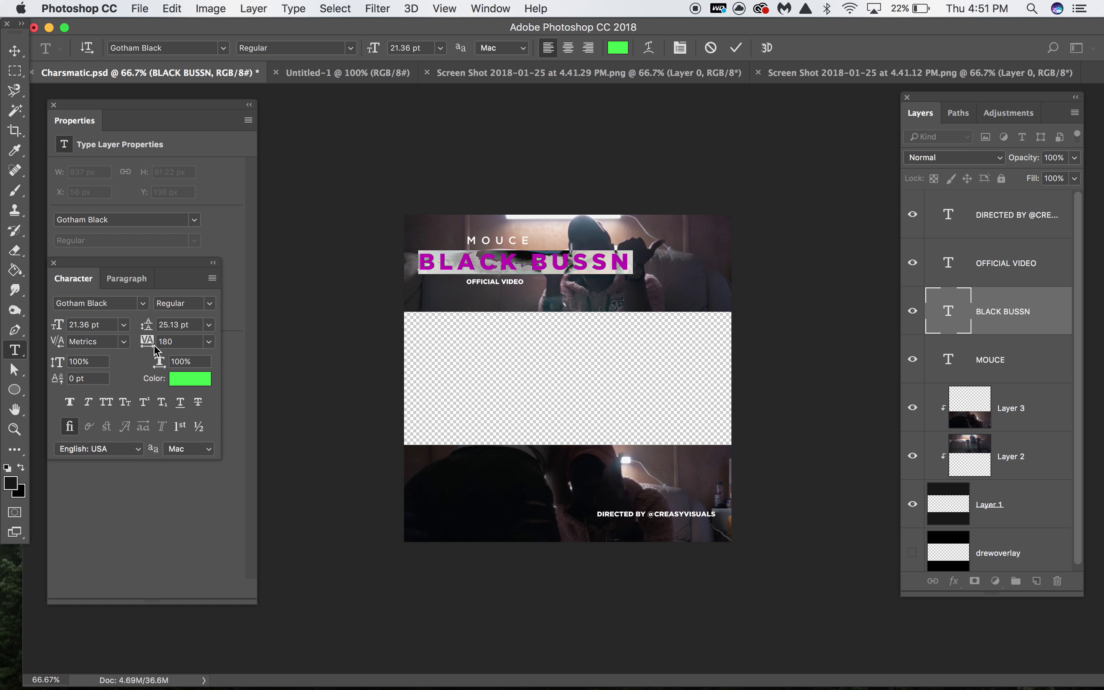
drag(146, 336, 125, 347)
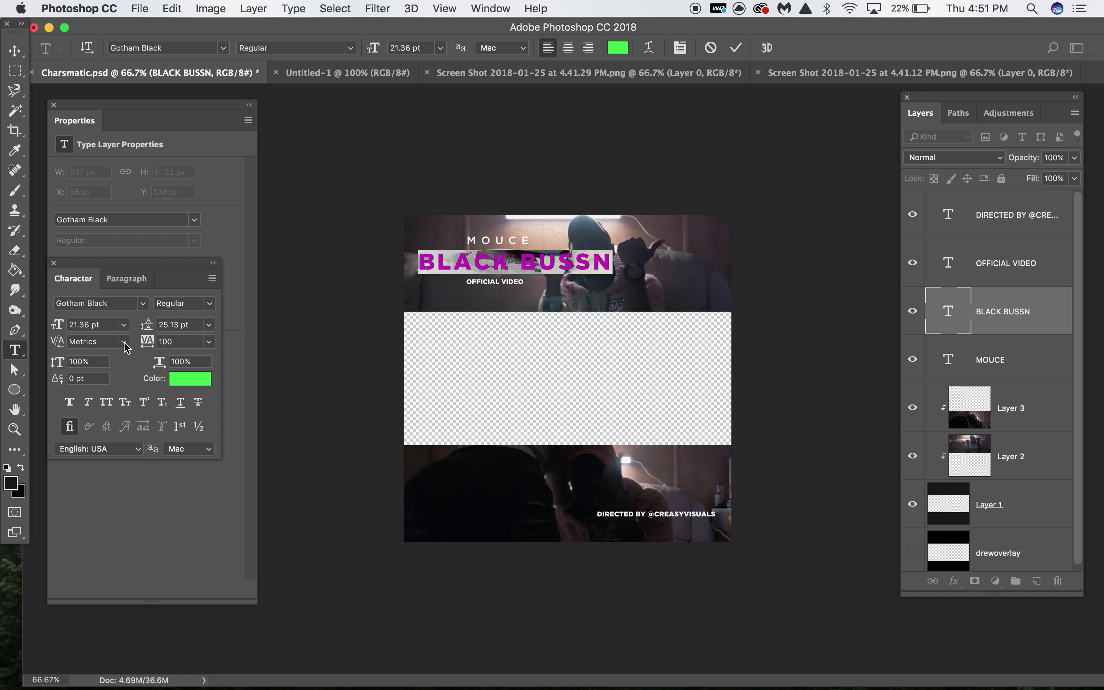
drag(56, 328, 61, 328)
click(14, 51)
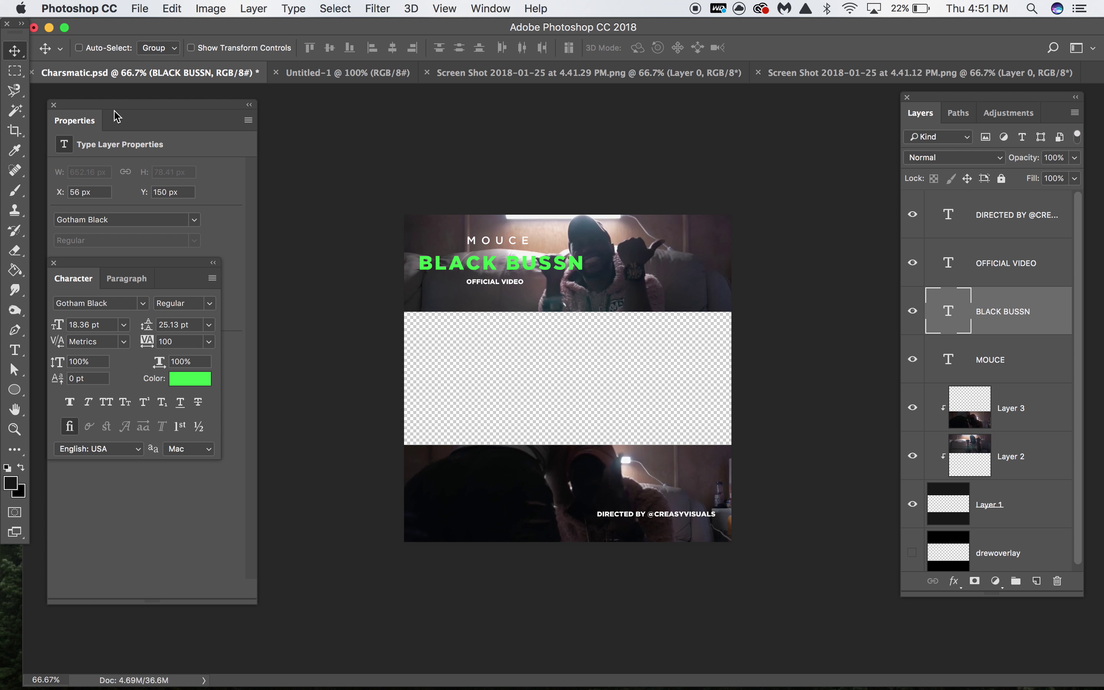
mouse_move(486, 260)
mouse_down()
mouse_move(487, 249)
mouse_move(487, 257)
mouse_up()
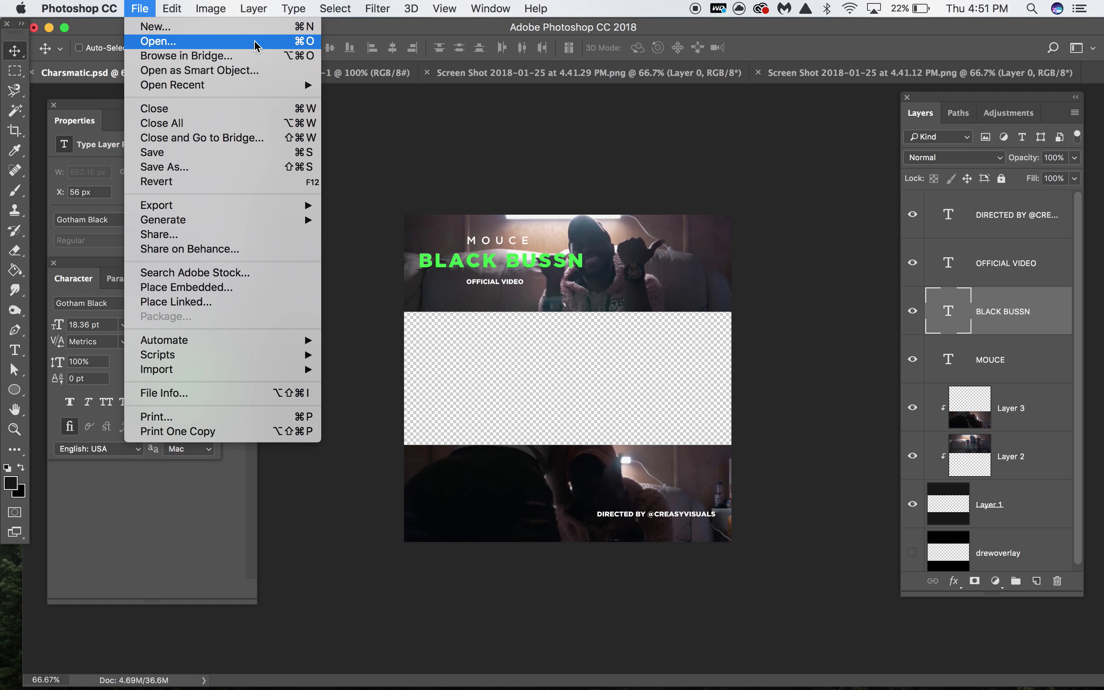
- Quick-export the overlay as a PNG named Mouce.png in the Previews folder
mouse_move(209, 205)
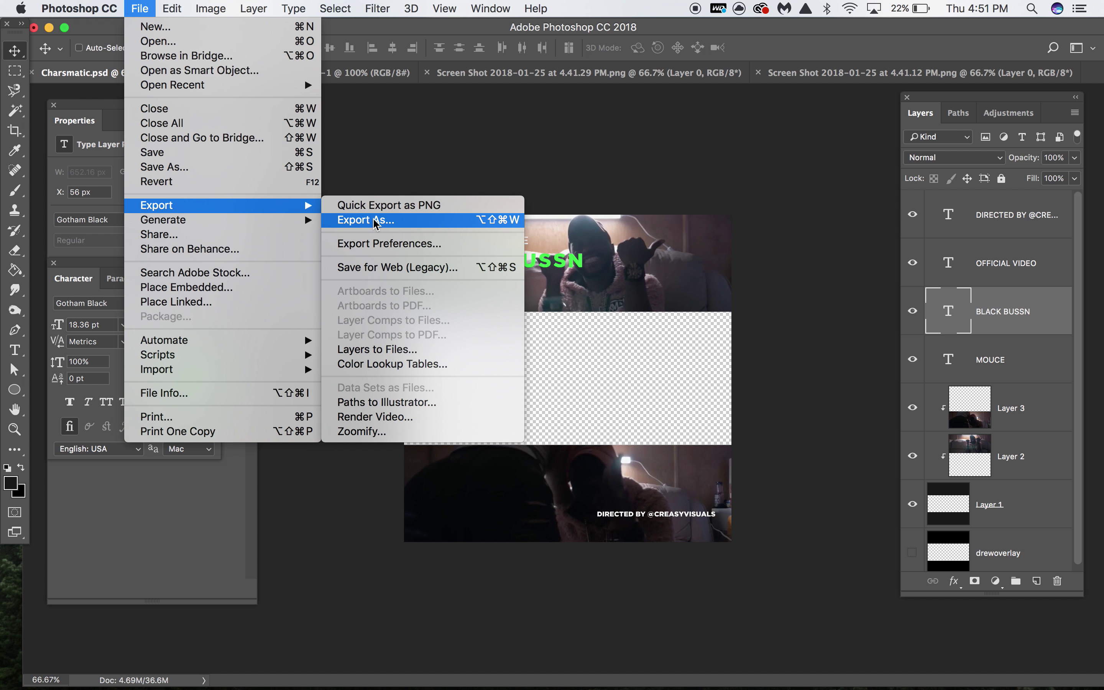
click(383, 206)
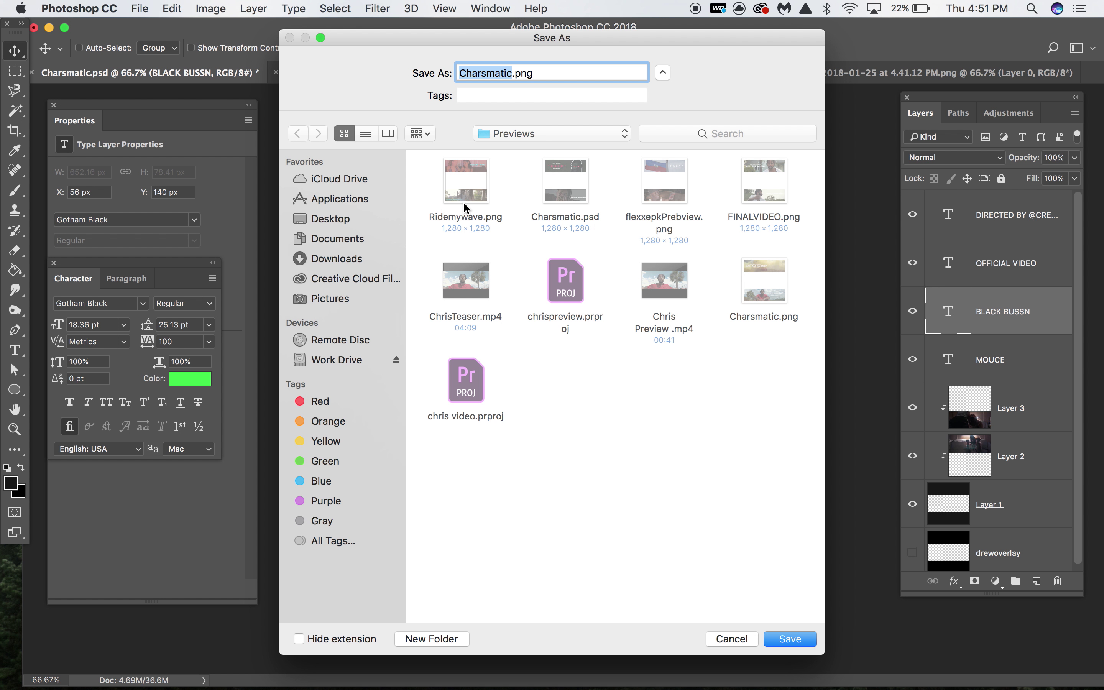
text(Mouce)
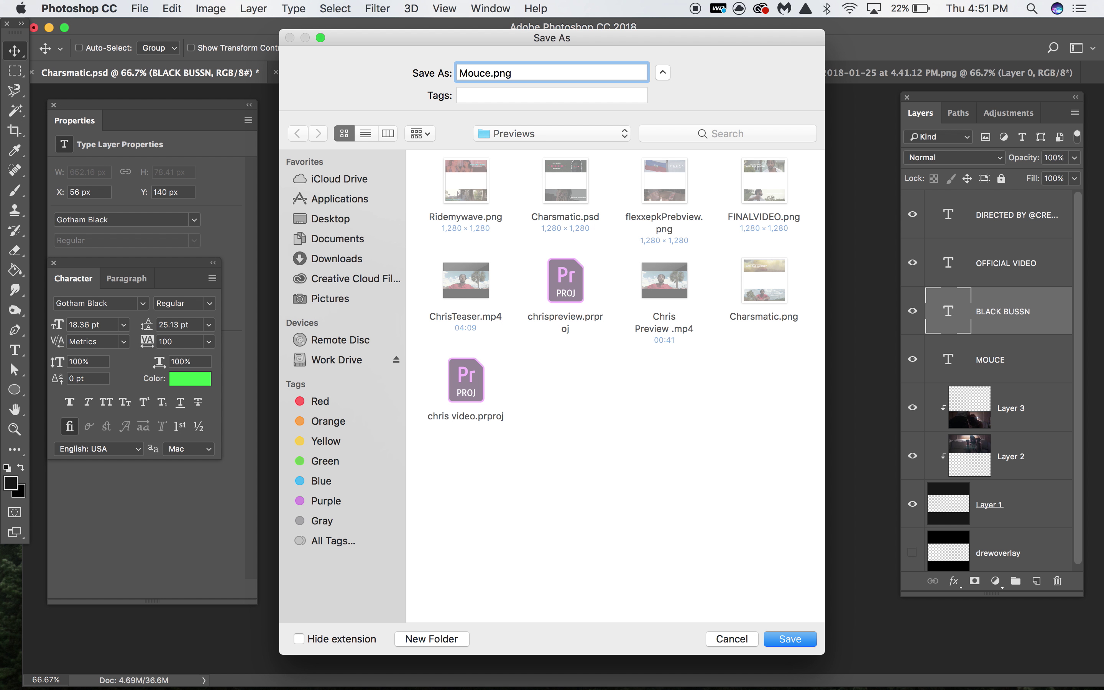